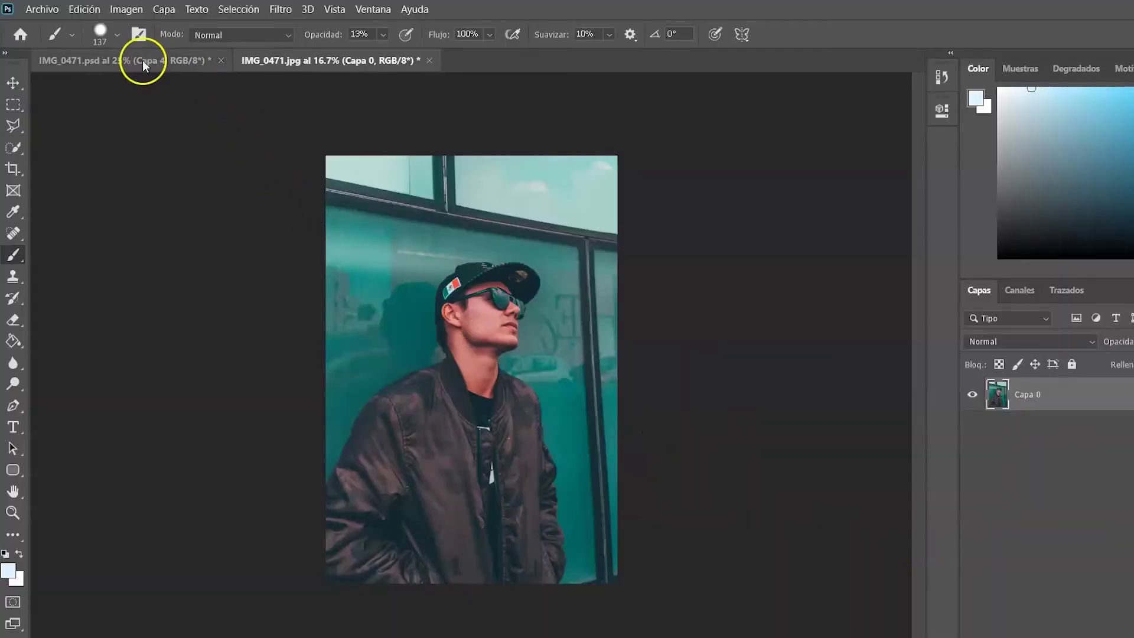
Compare the finished double-exposure composite with the original teal portrait photo
click(143, 62)
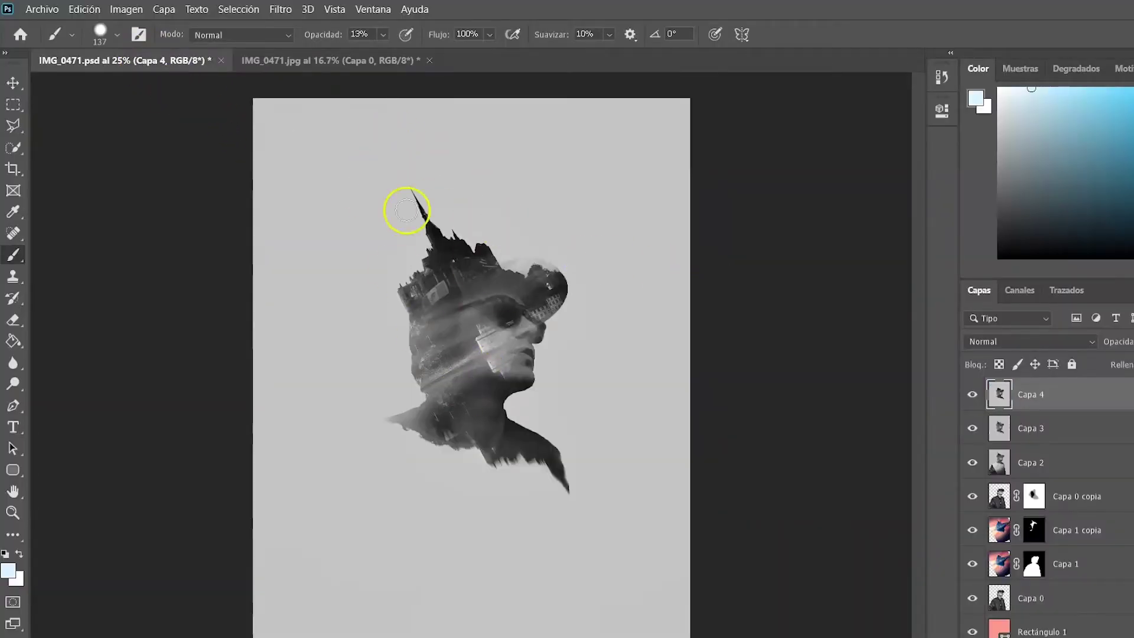
click(311, 62)
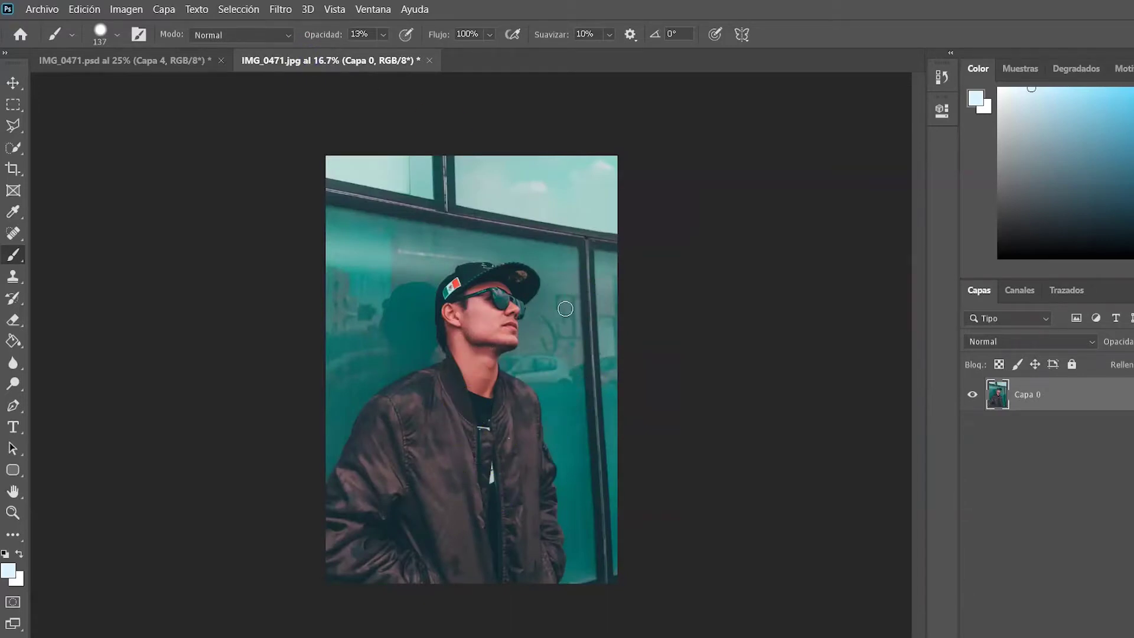
drag(566, 308, 532, 279)
click(628, 431)
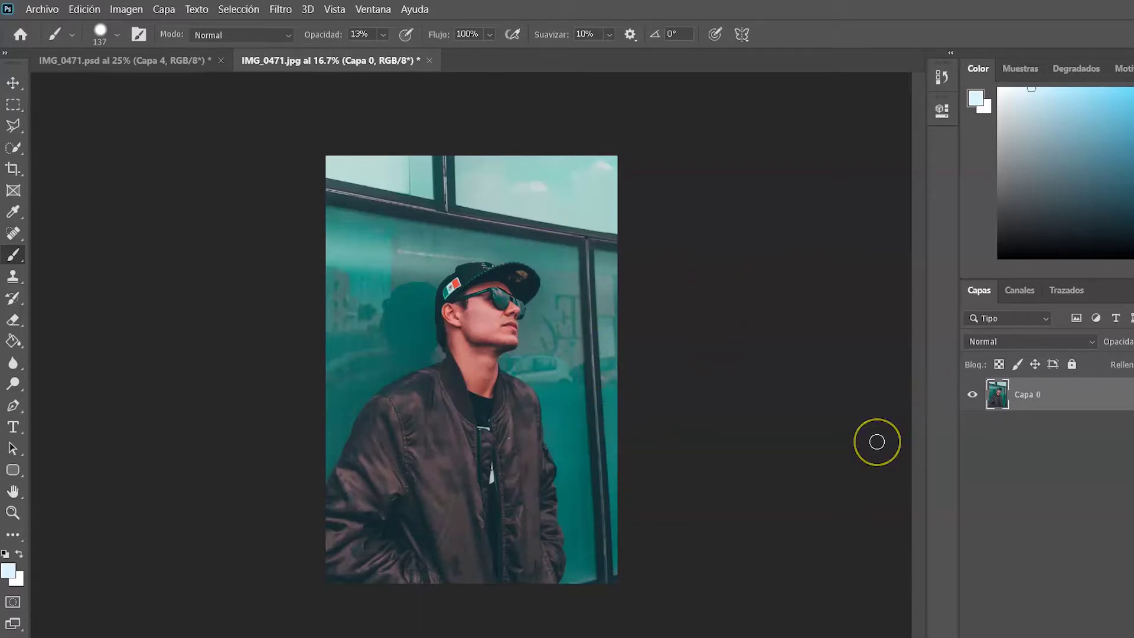
Select the teal sky and wall with Quick Selection, delete them, and deselect
click(15, 149)
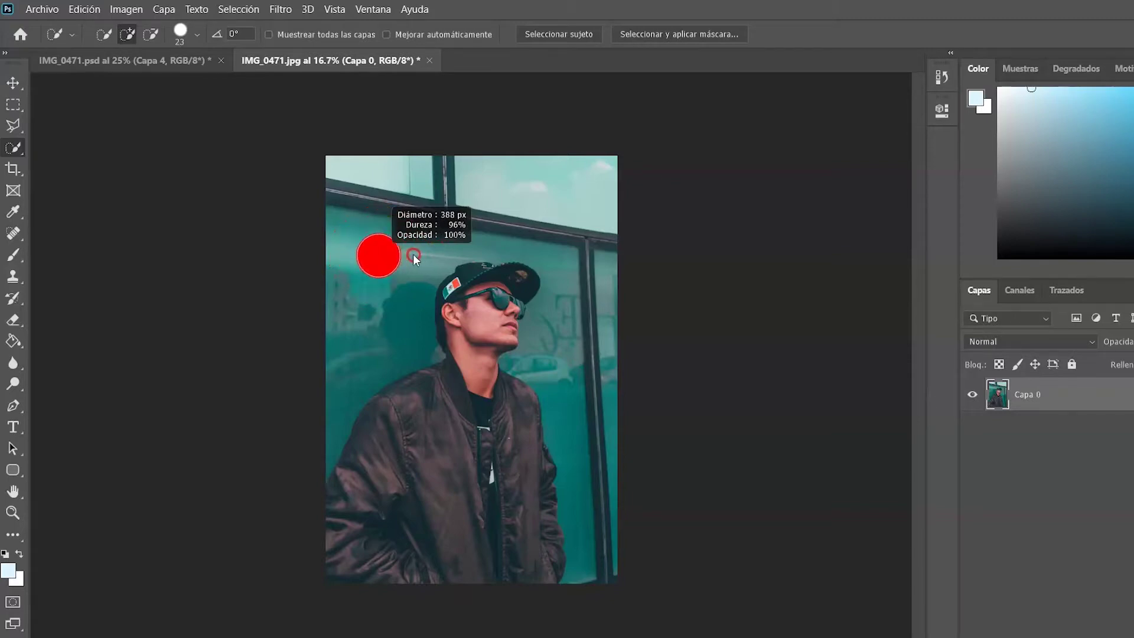
mouse_move(407, 242)
mouse_down()
mouse_move(600, 275)
mouse_move(592, 375)
mouse_up()
scroll(573, 324, up, 3)
scroll(593, 321, down, 1)
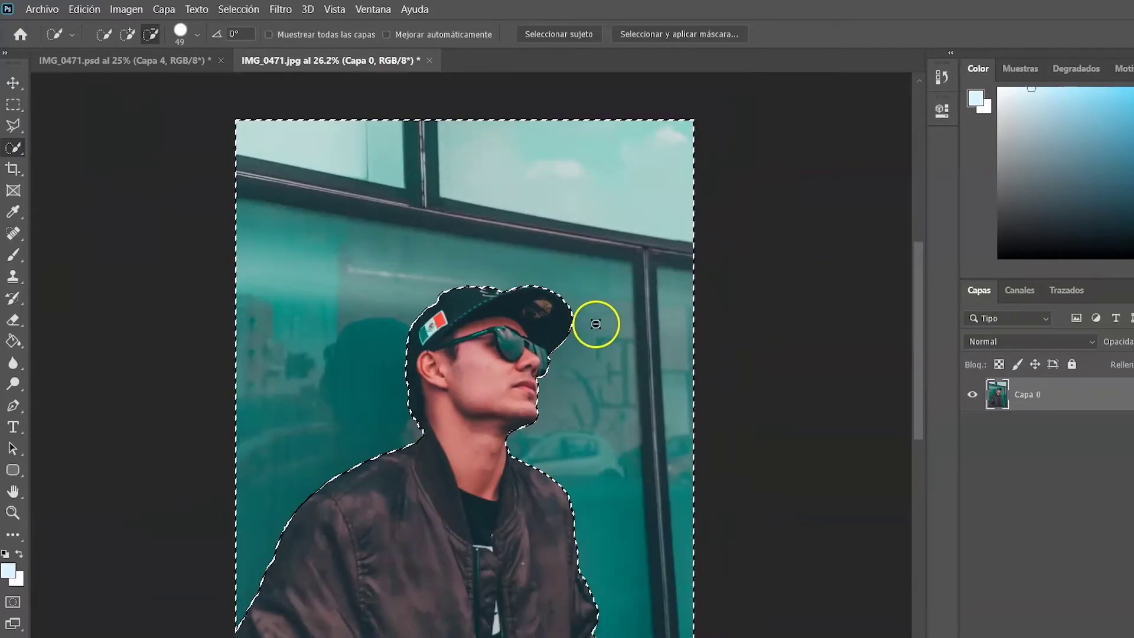
scroll(594, 323, down, 1)
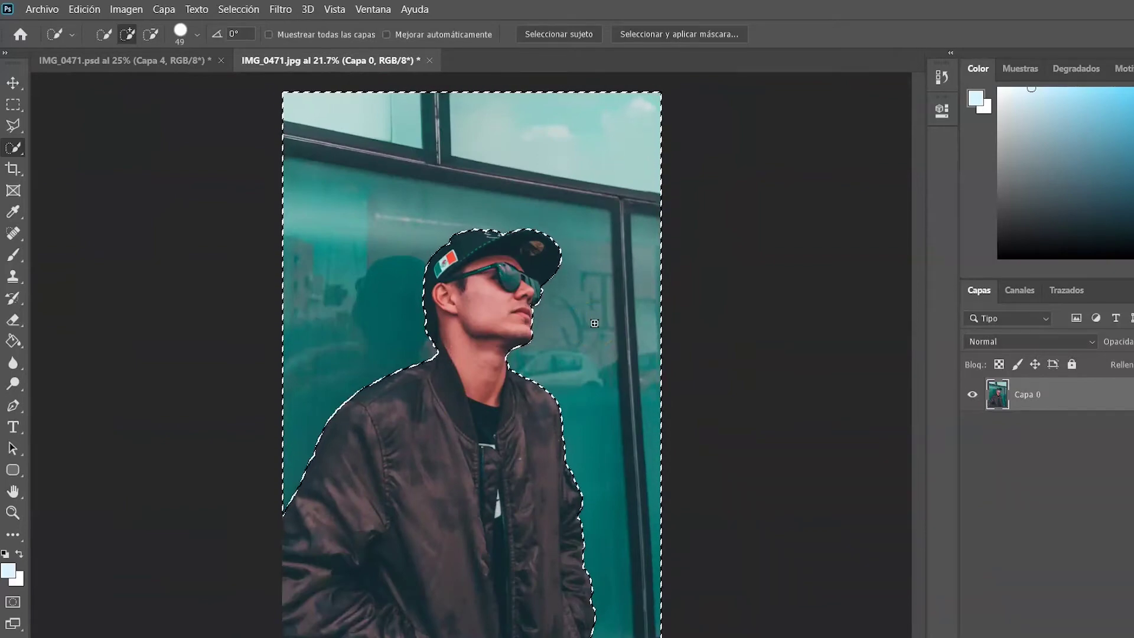
key(Delete)
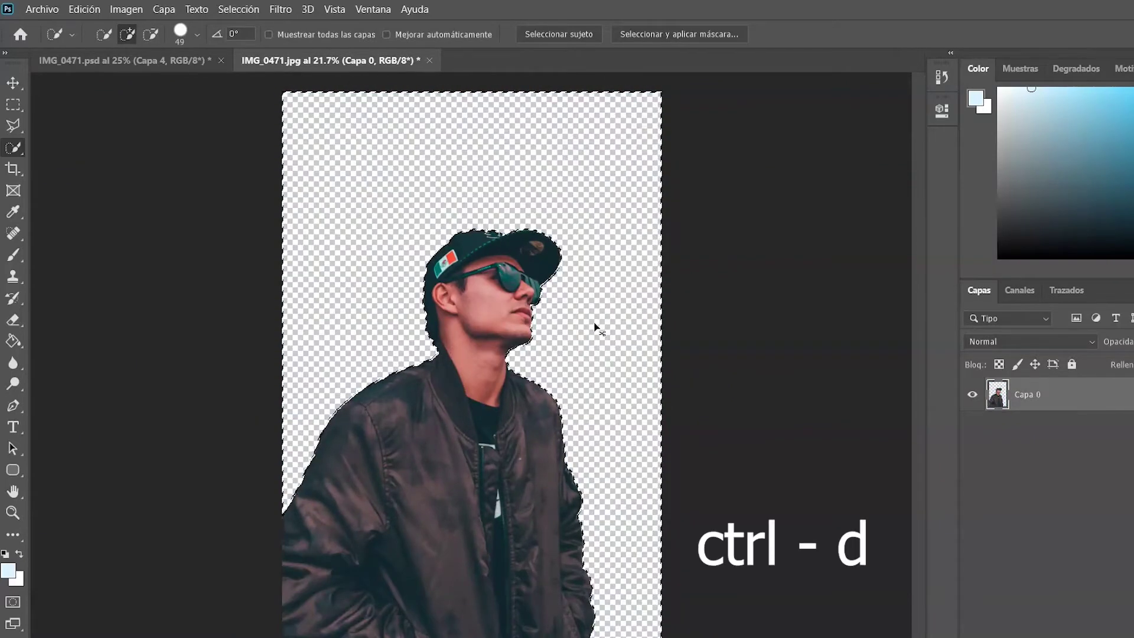
key(ctrl+d)
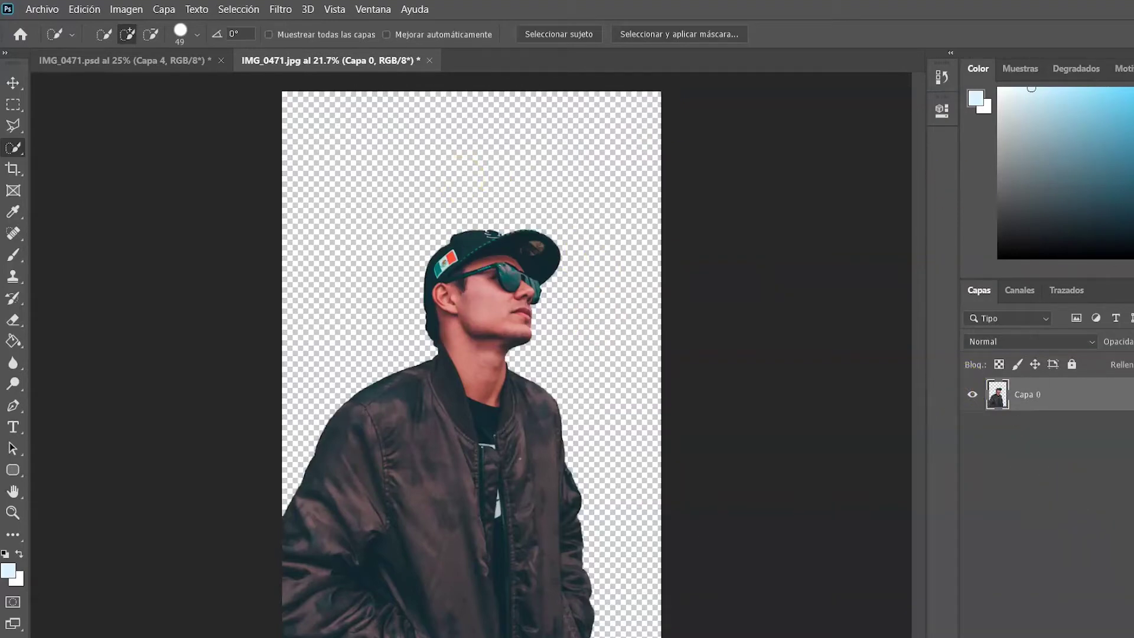
click(1125, 444)
Add a white #ffffff Solid Color fill layer beneath the man's Capa 0 layer
click(1049, 614)
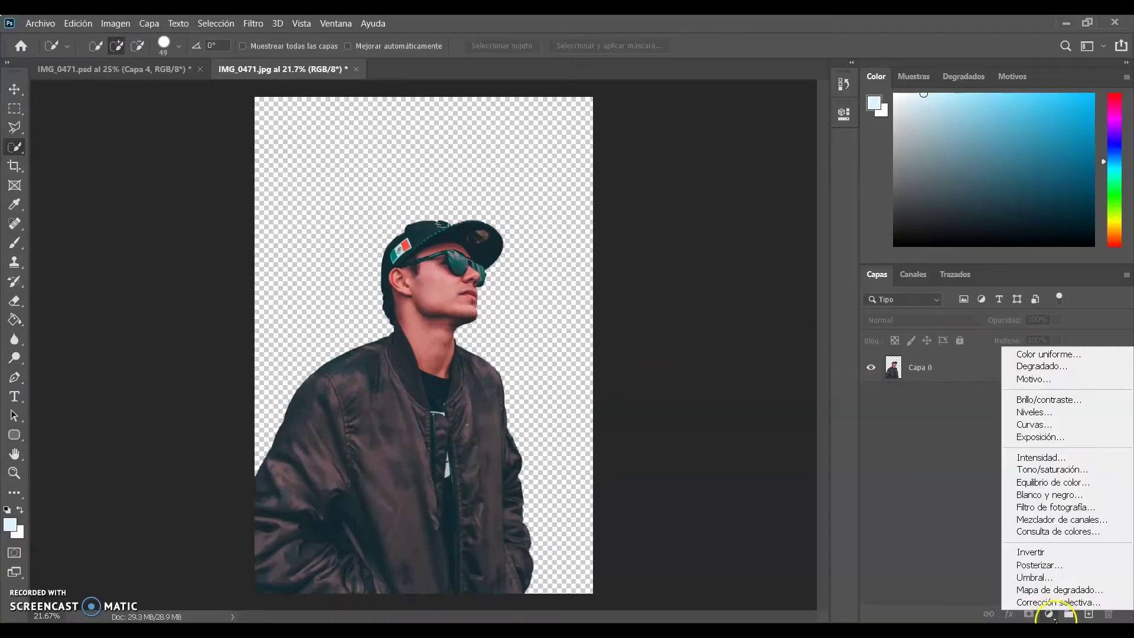
click(1057, 353)
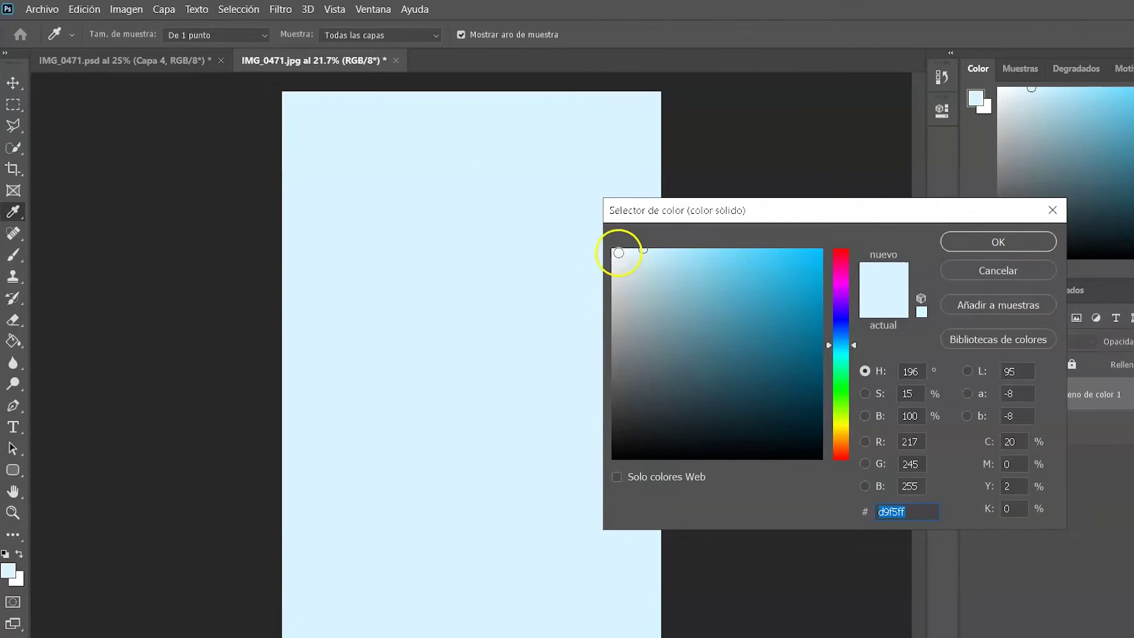
drag(713, 297, 594, 237)
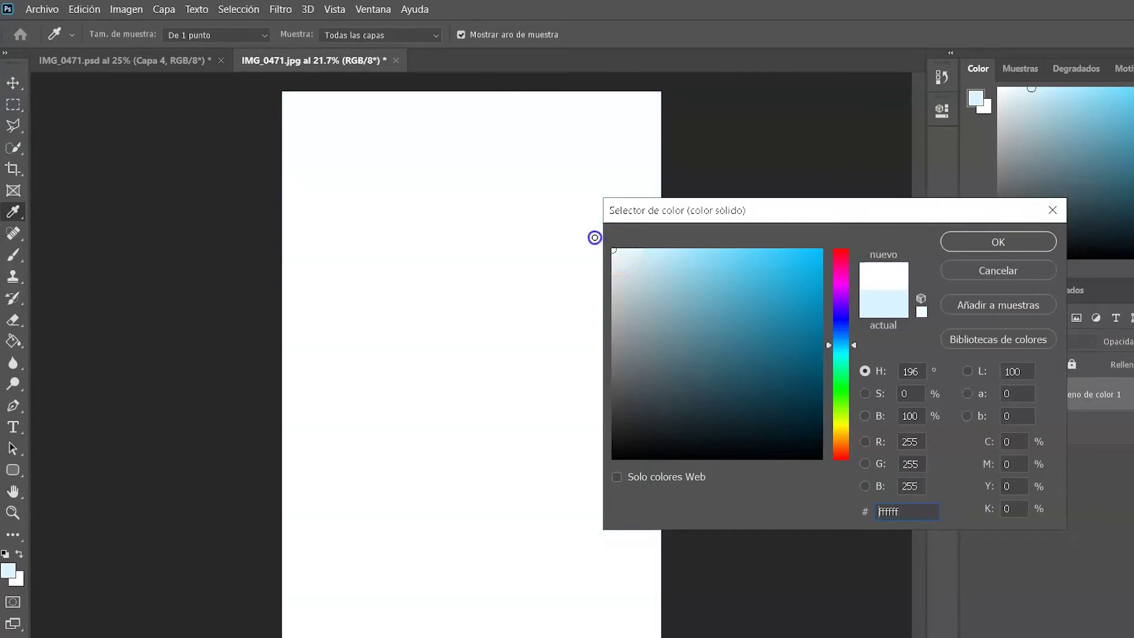
click(971, 241)
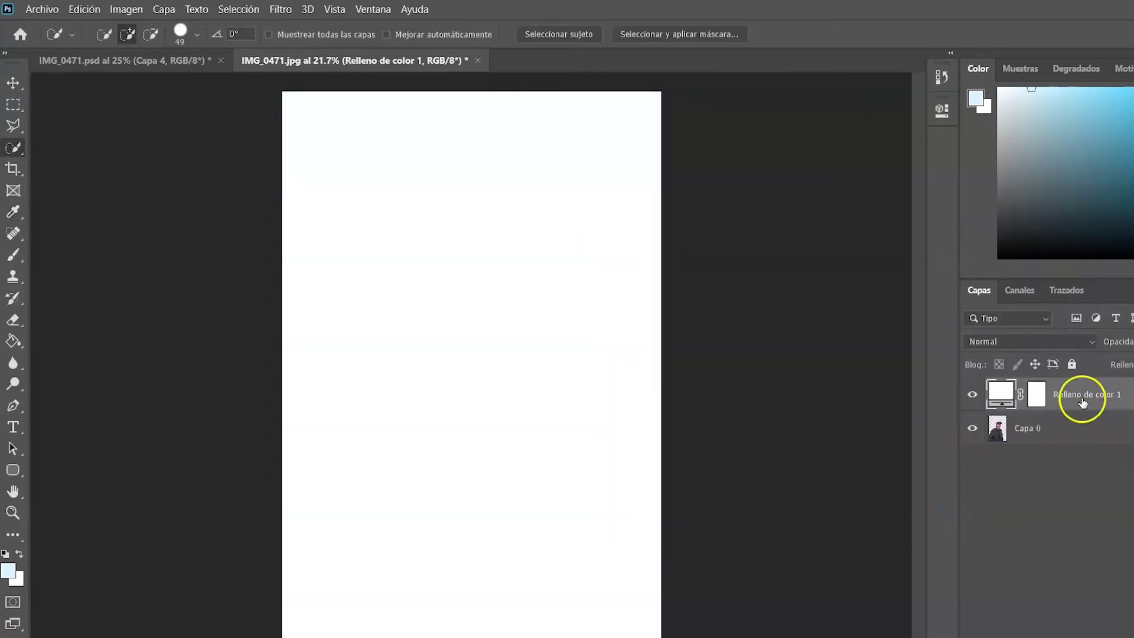
drag(1083, 402, 1065, 444)
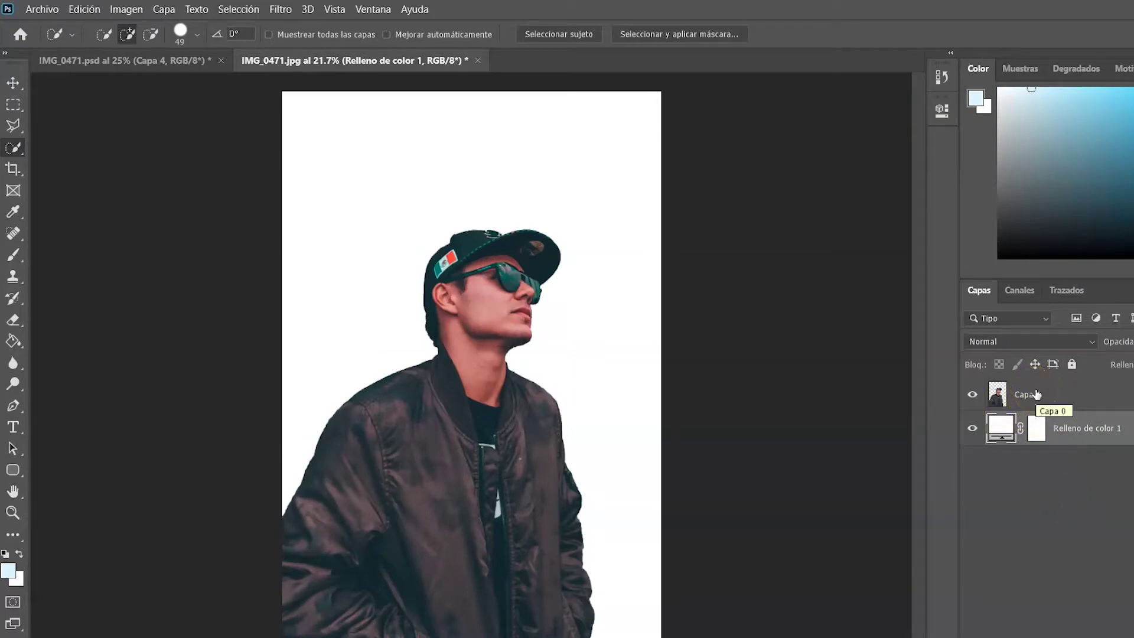
Desaturate the man's Capa 0 photo to grayscale
click(1036, 394)
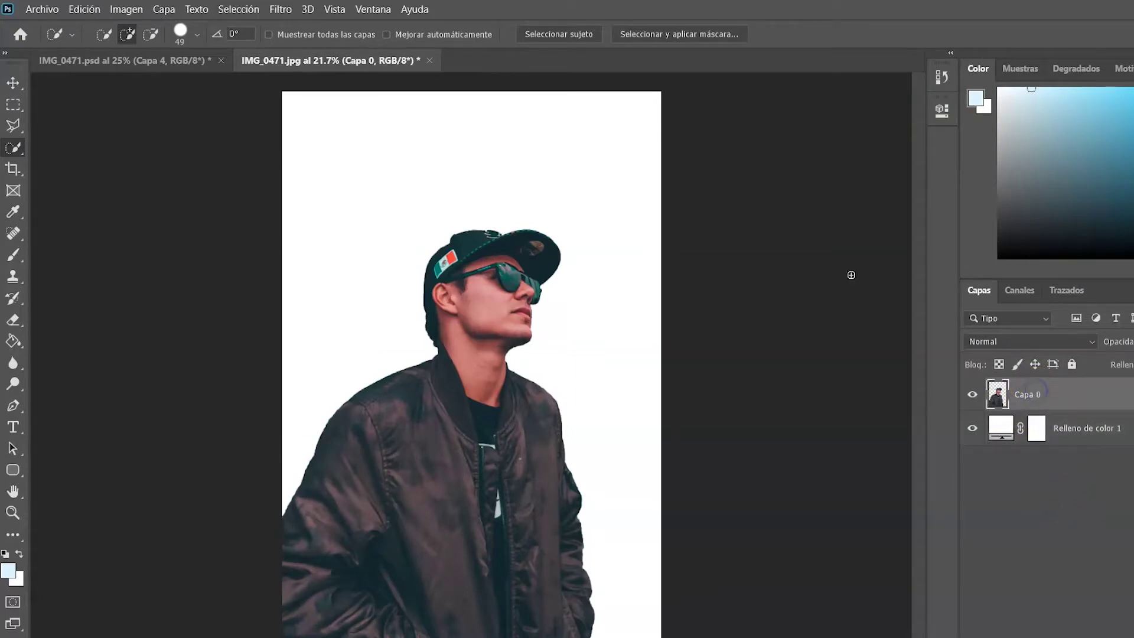
click(142, 9)
mouse_move(137, 48)
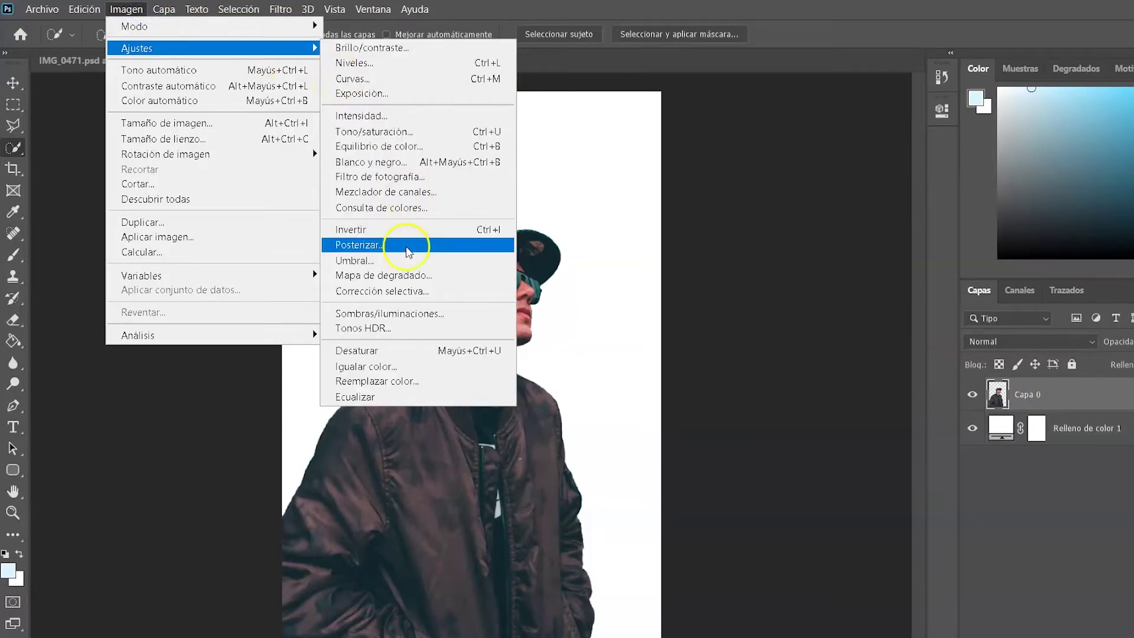
click(419, 351)
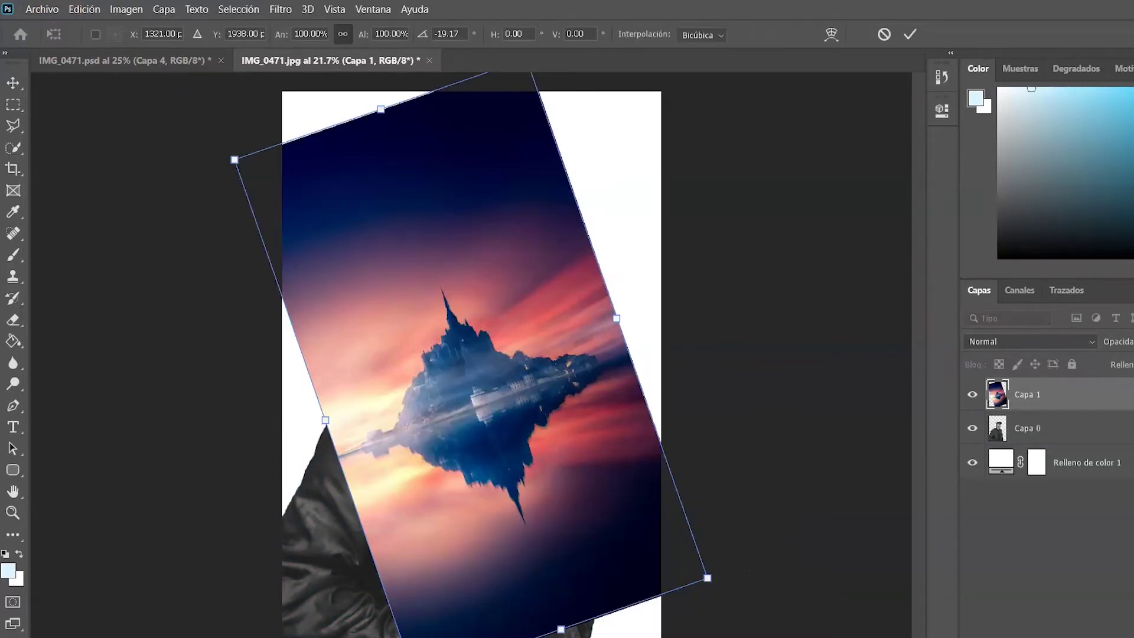
Scale the castle landscape over the man at 50% opacity, then restore it to 100%
key(5)
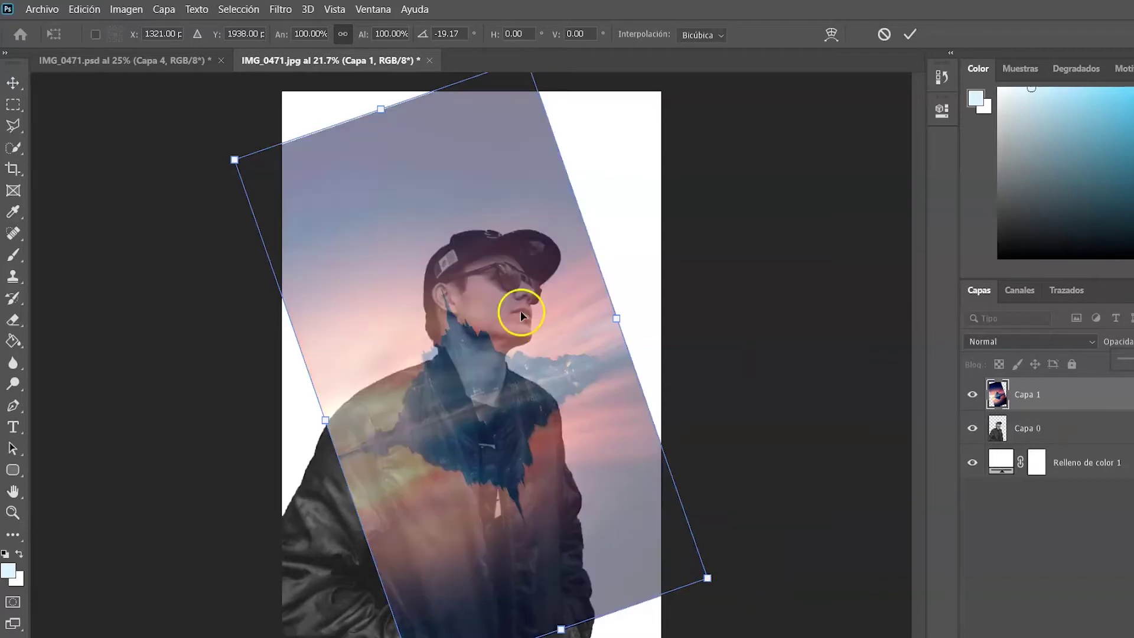
mouse_move(707, 578)
mouse_down()
mouse_move(814, 617)
mouse_move(895, 614)
mouse_up()
key(Return)
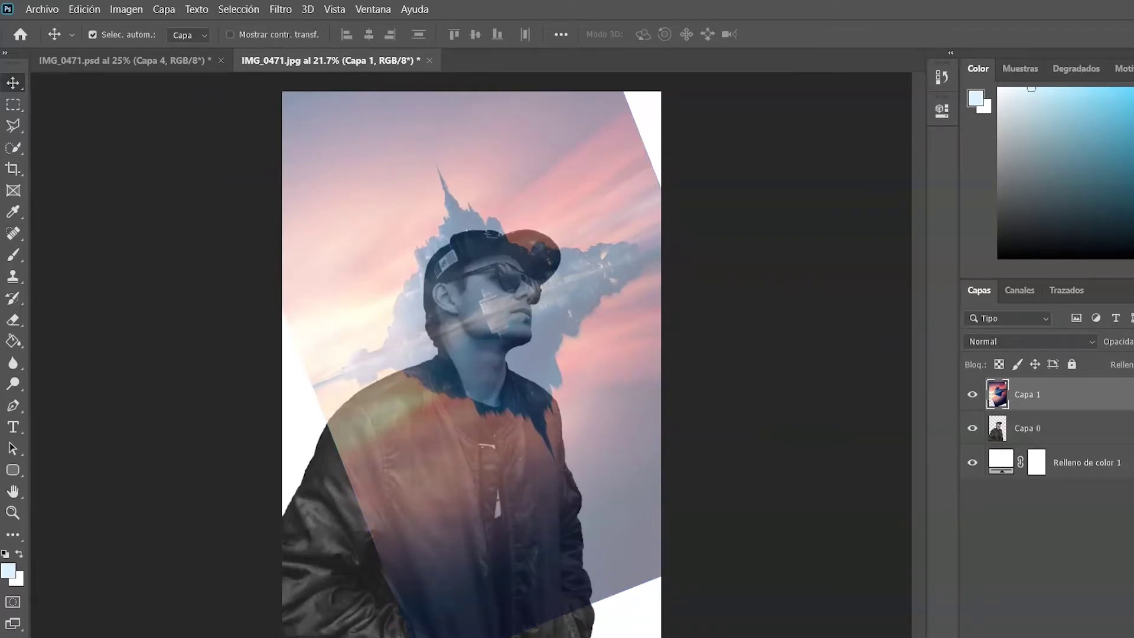
key(0)
click(736, 243)
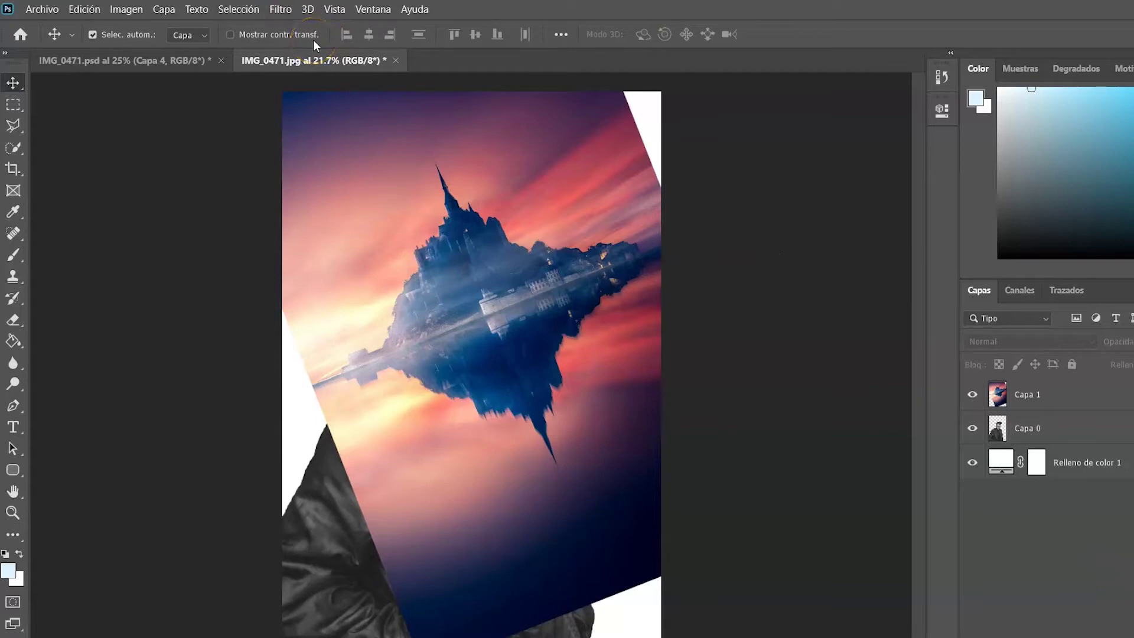
click(1037, 425)
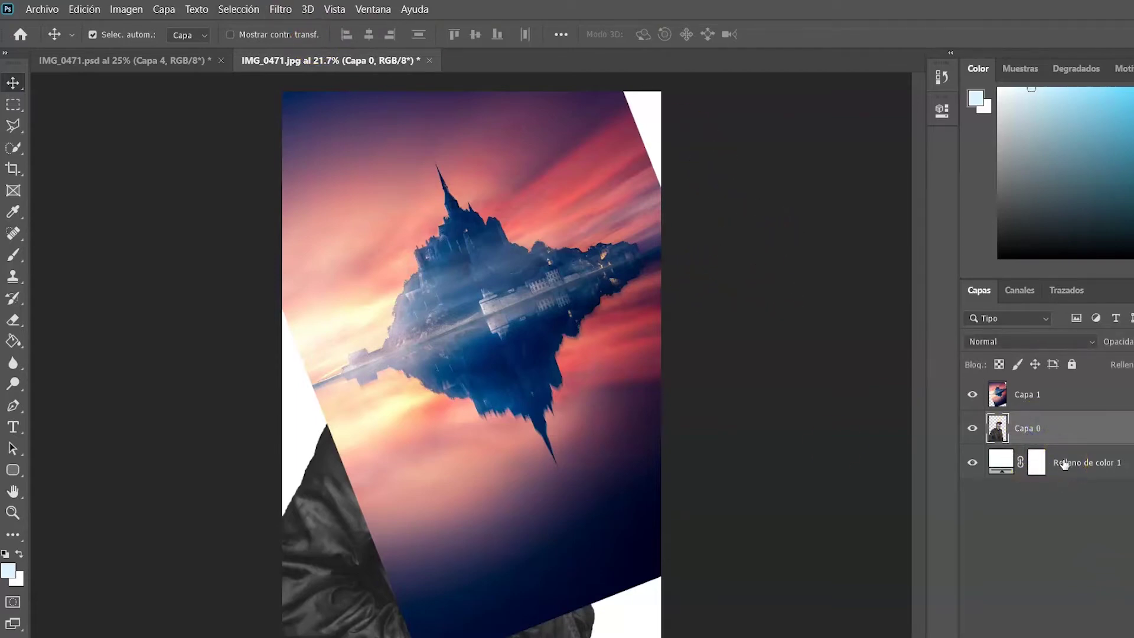
Load the Capa 0 outline as a selection and mask the Capa 1 landscape with it
ctrl+click(997, 428)
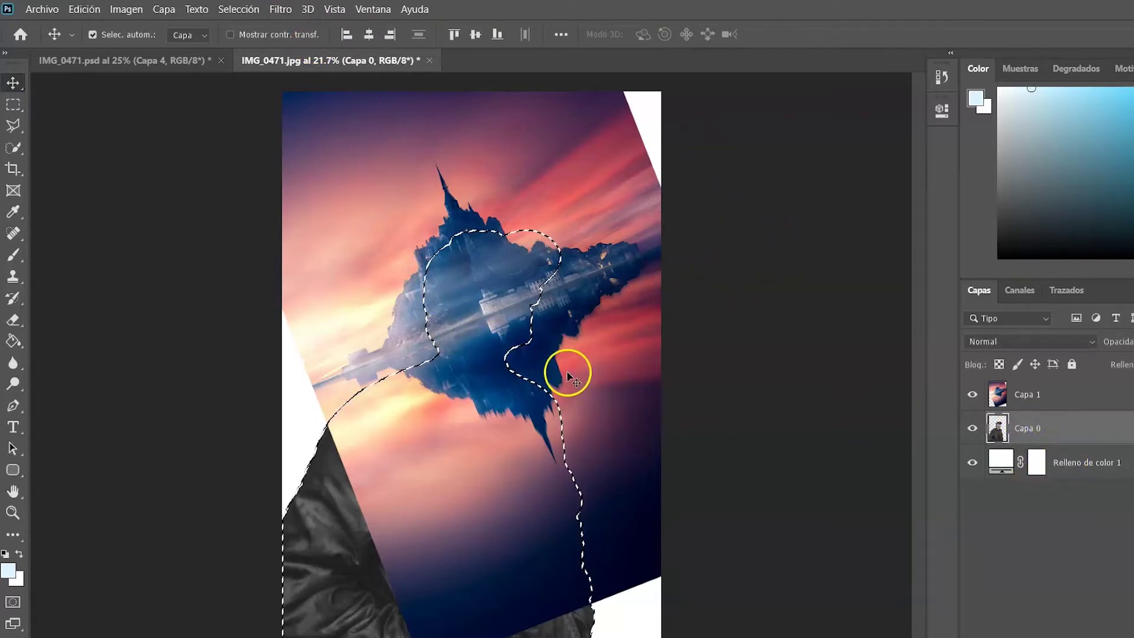
click(1034, 402)
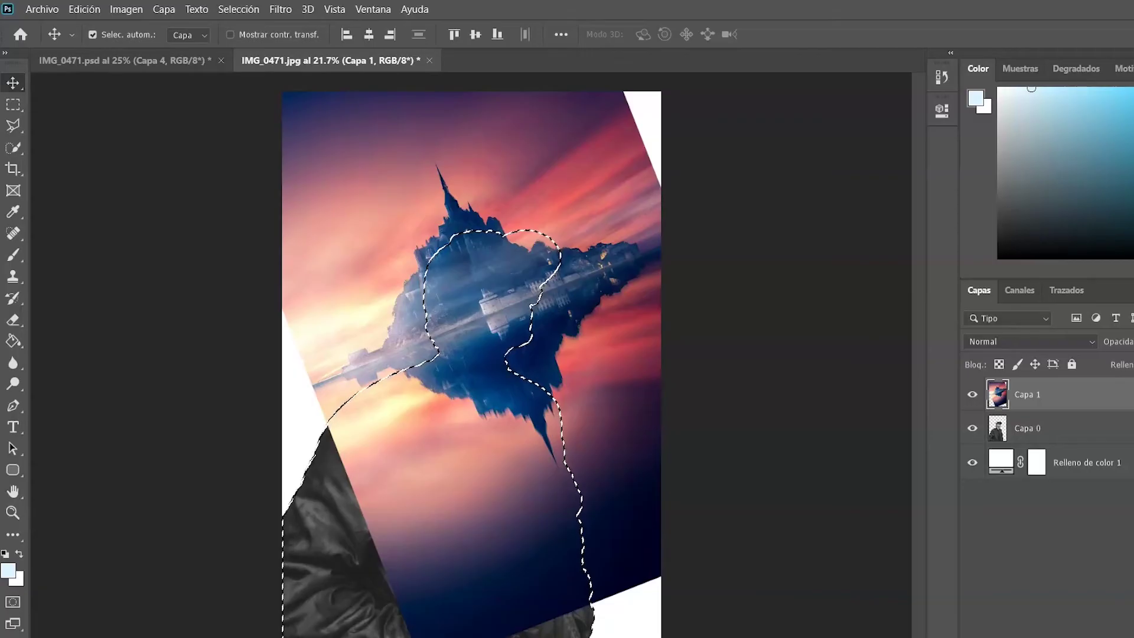
click(1016, 629)
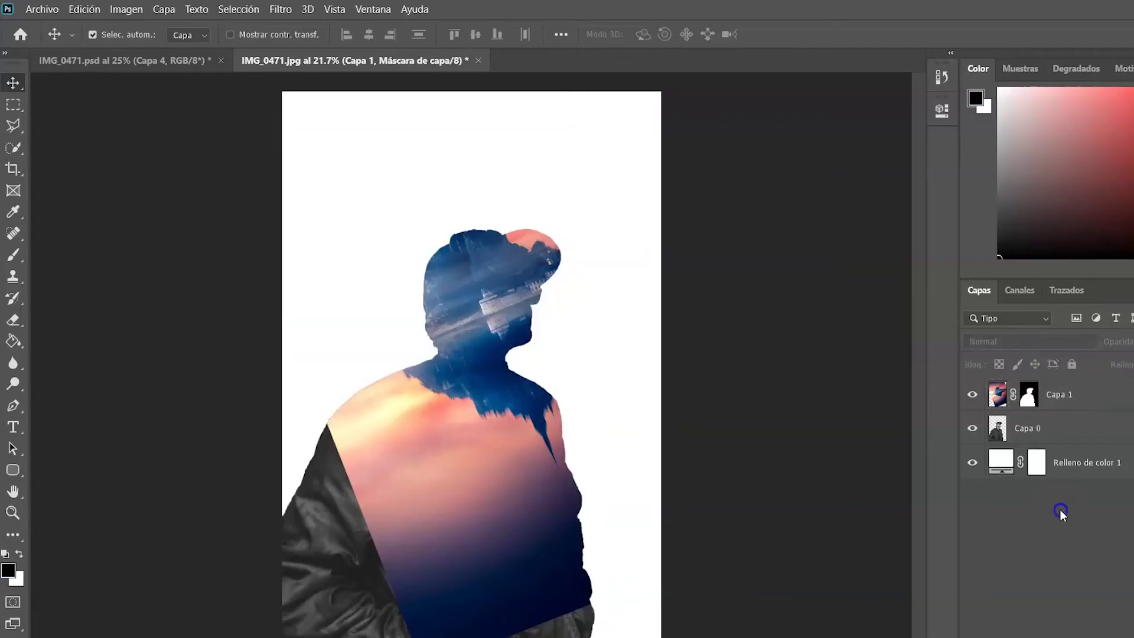
click(1060, 513)
click(1040, 430)
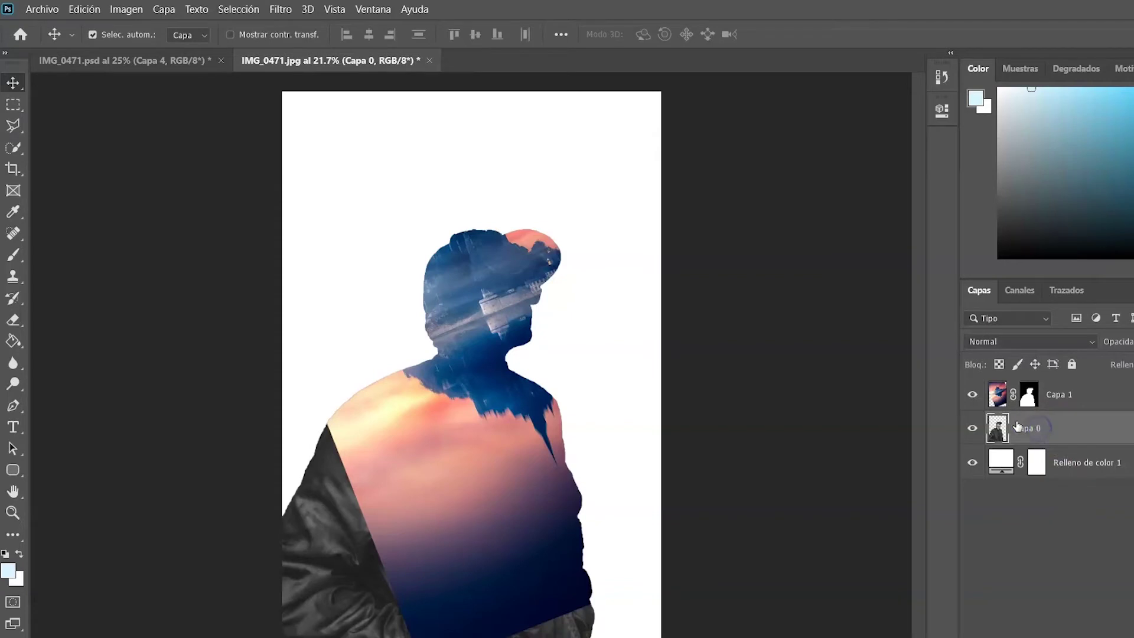
click(1072, 431)
Duplicate the portrait above the landscape, set it to Aclarar at 49%, and add a mask
drag(1035, 427, 1044, 389)
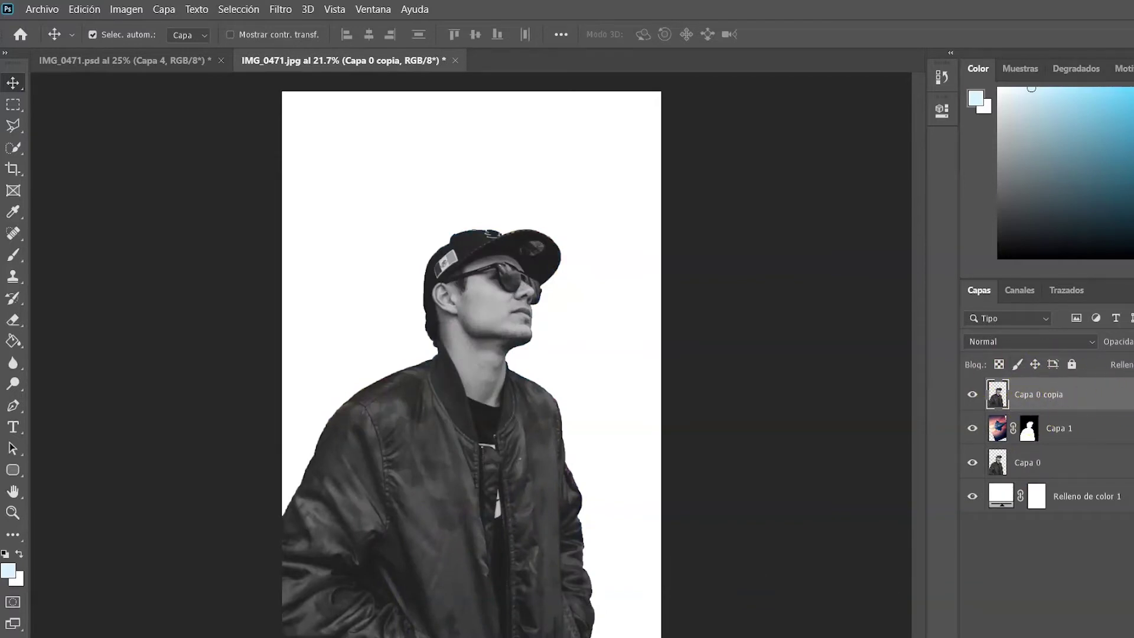
click(1085, 343)
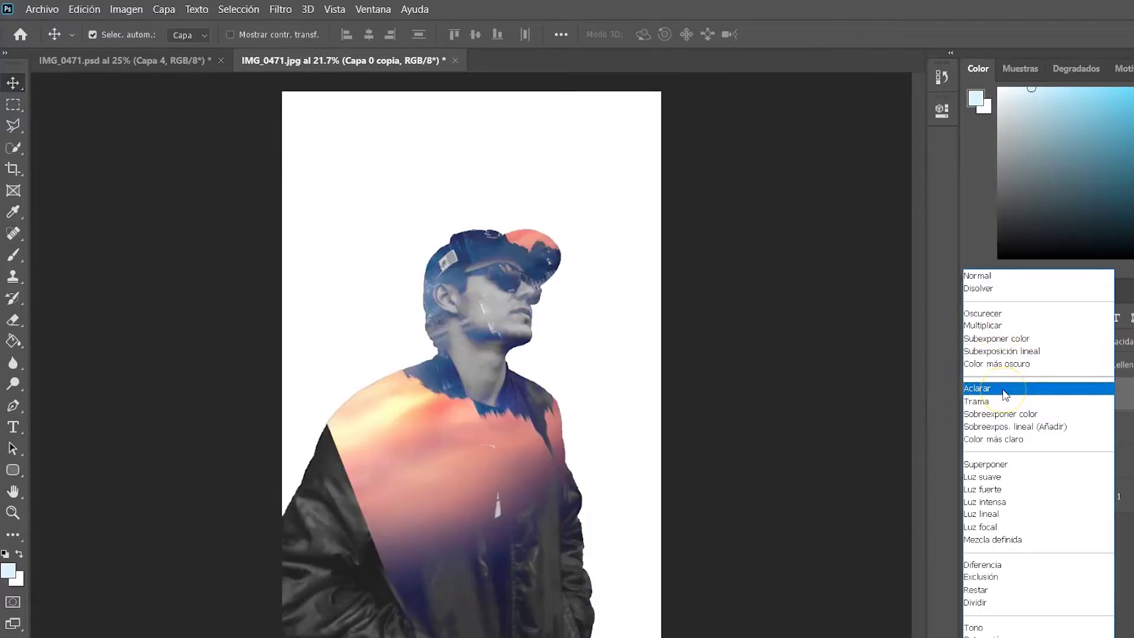
click(1005, 390)
click(1055, 301)
click(1033, 318)
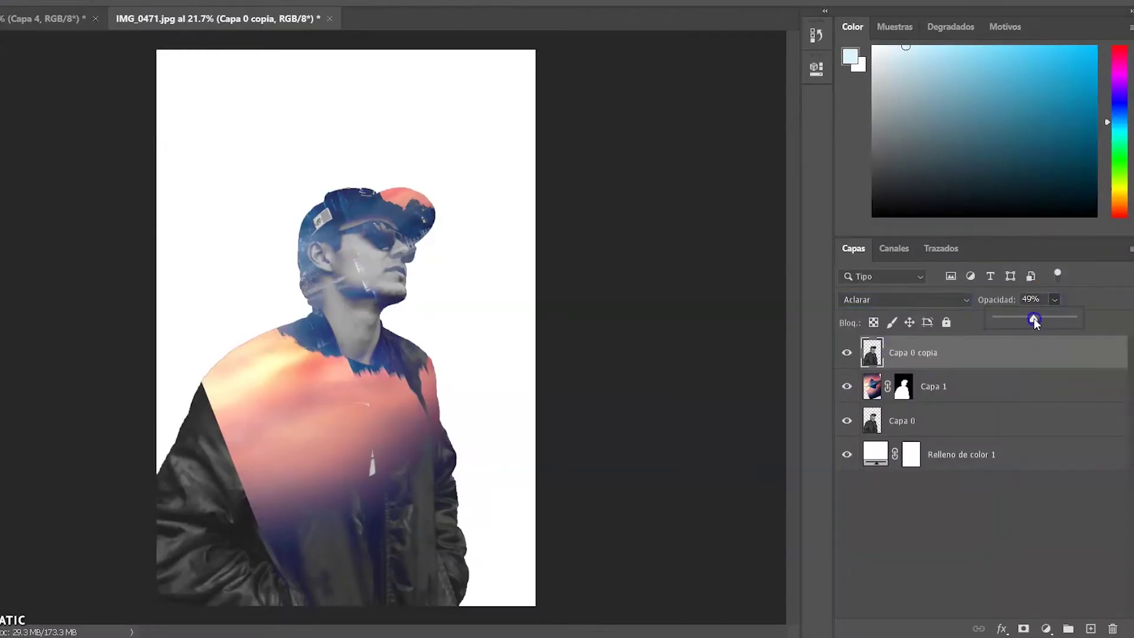
click(1025, 525)
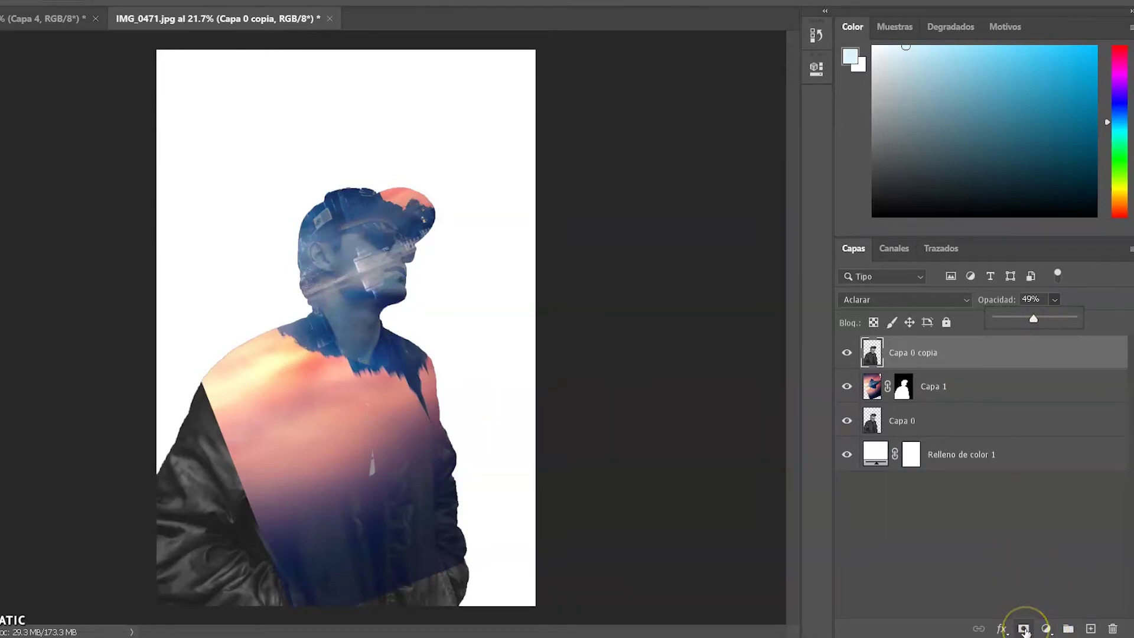
click(1024, 629)
click(1029, 397)
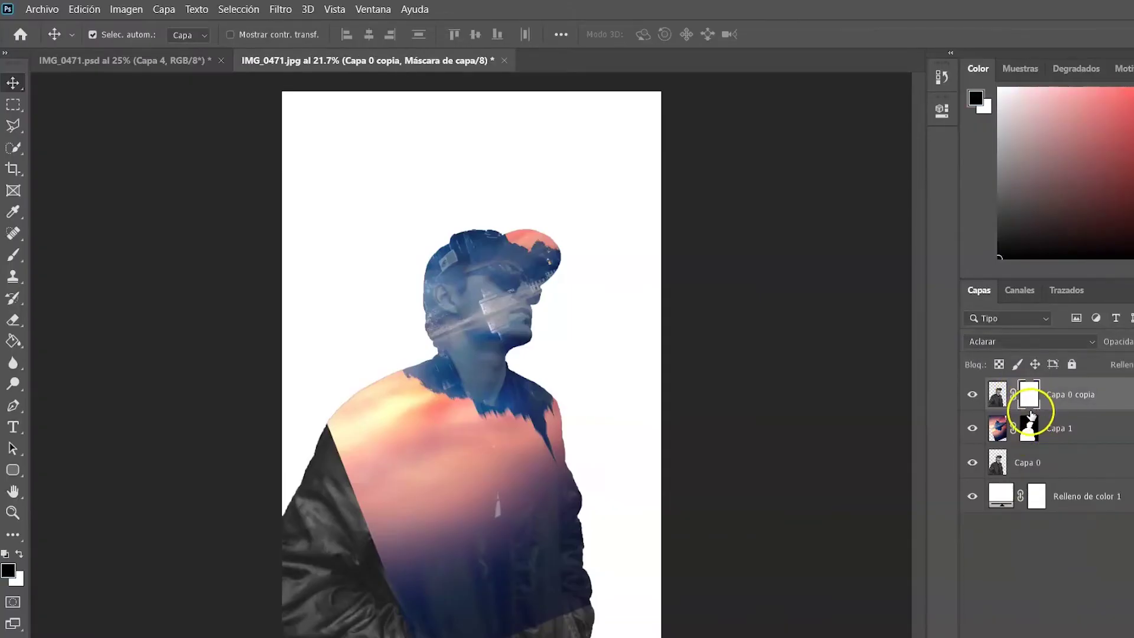
Soft-brush the masks over the cap and faintly over the face and neck
click(127, 161)
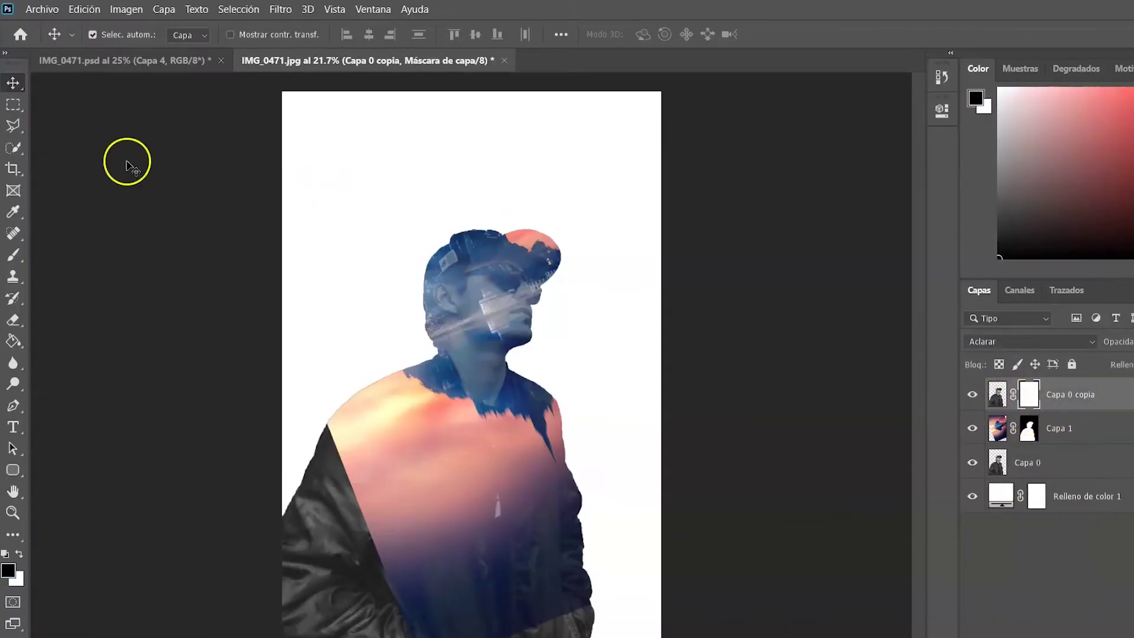
click(14, 256)
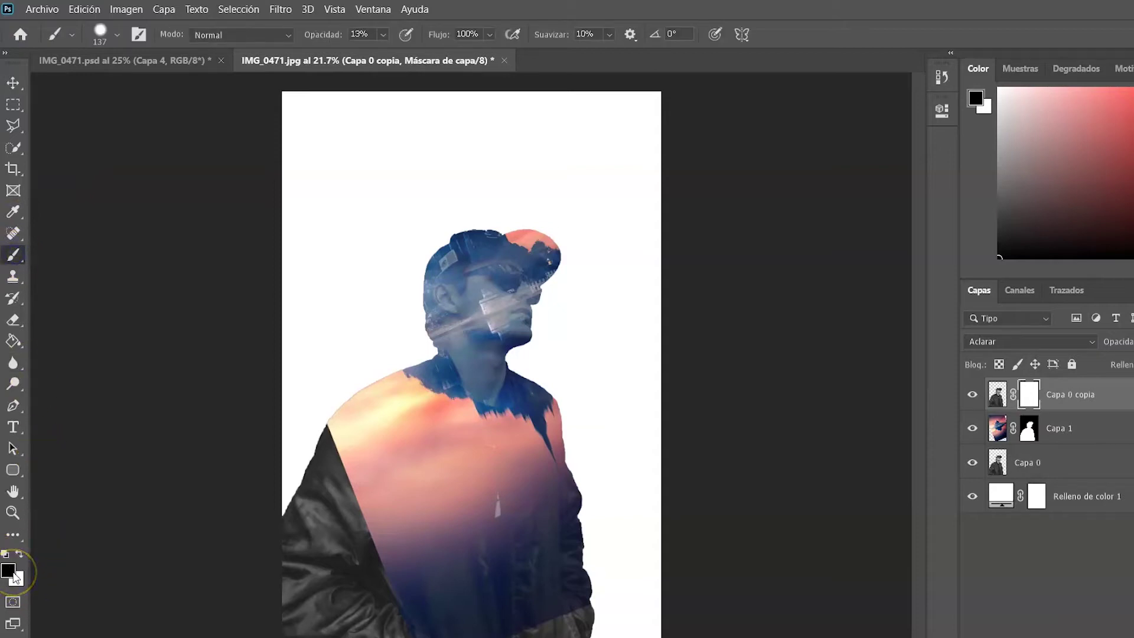
mouse_move(446, 296)
mouse_down()
mouse_move(510, 239)
mouse_move(549, 253)
mouse_up()
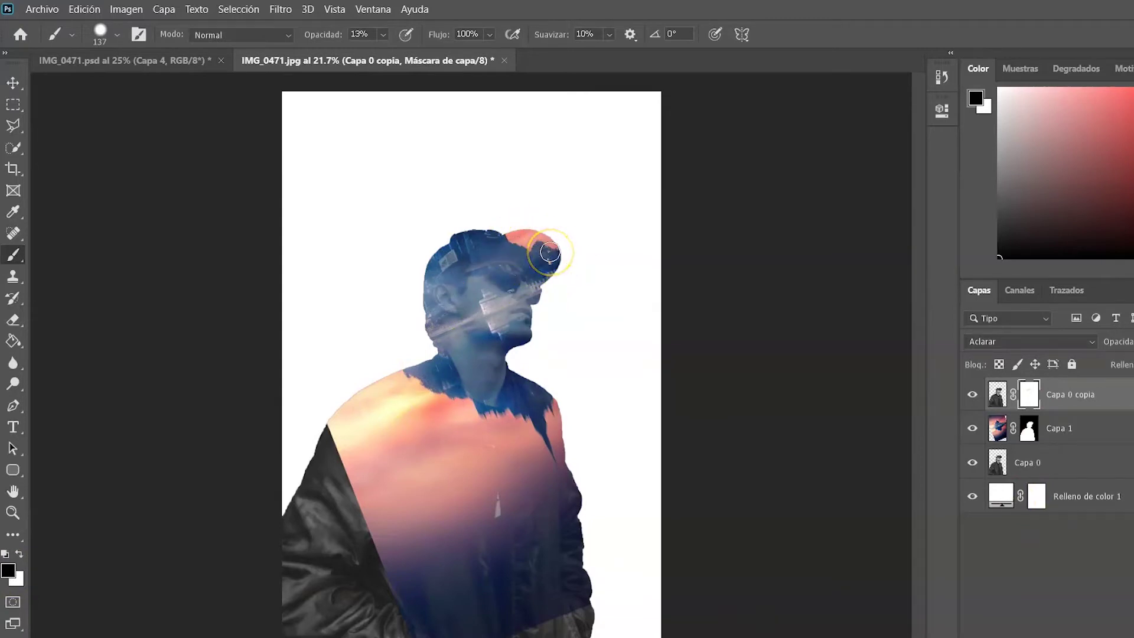
click(1028, 428)
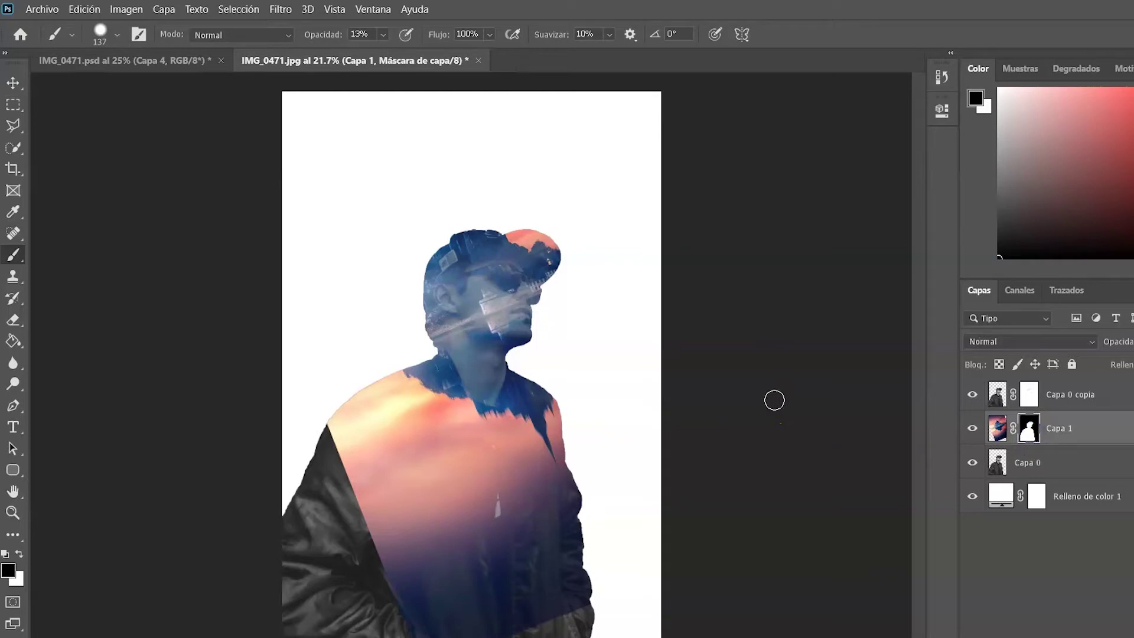
drag(473, 253, 499, 345)
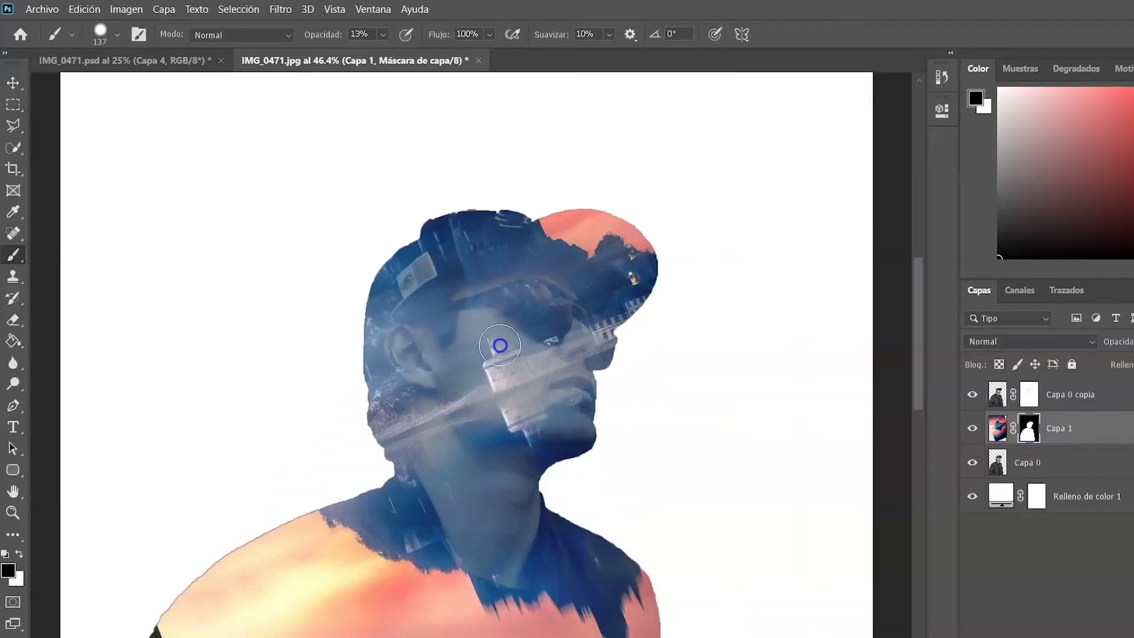
drag(522, 392, 418, 367)
At 27% brush opacity, reveal more of the nose, mouth, cheek and neck
click(394, 51)
drag(391, 54, 384, 51)
click(582, 446)
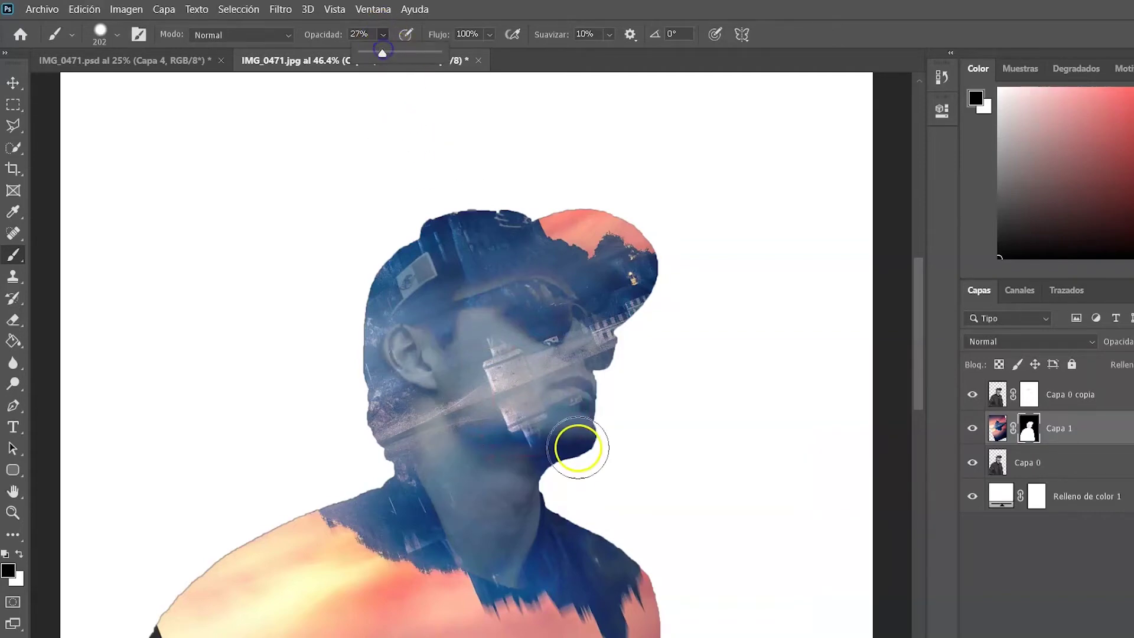
mouse_move(574, 371)
mouse_down()
mouse_move(548, 309)
mouse_move(597, 379)
mouse_move(549, 422)
mouse_move(519, 304)
mouse_up()
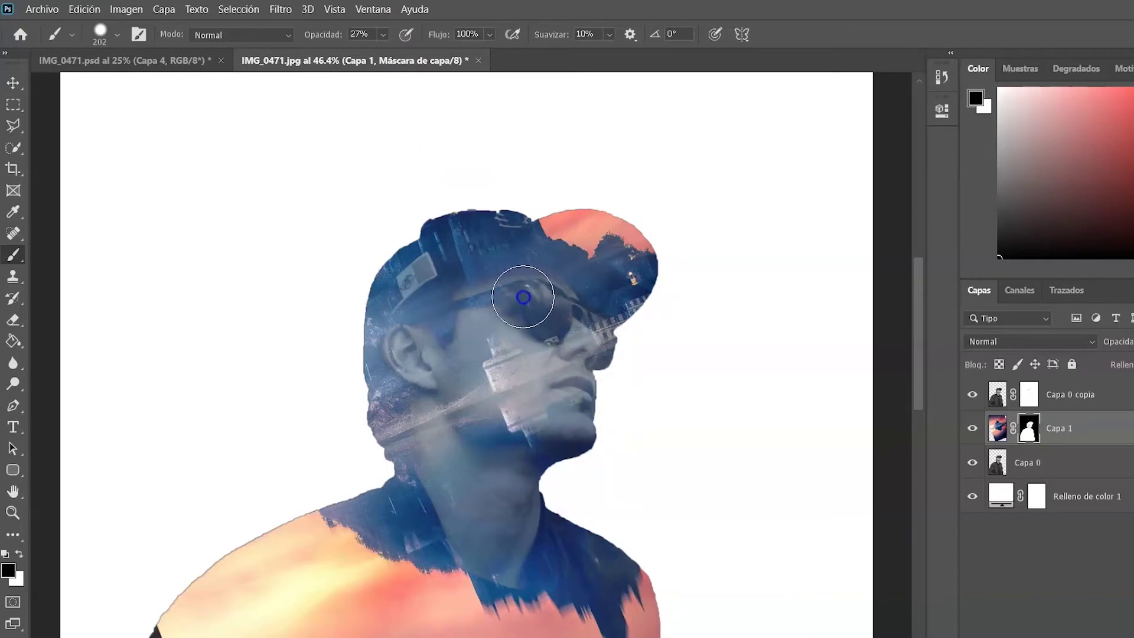
scroll(386, 271, down, 3)
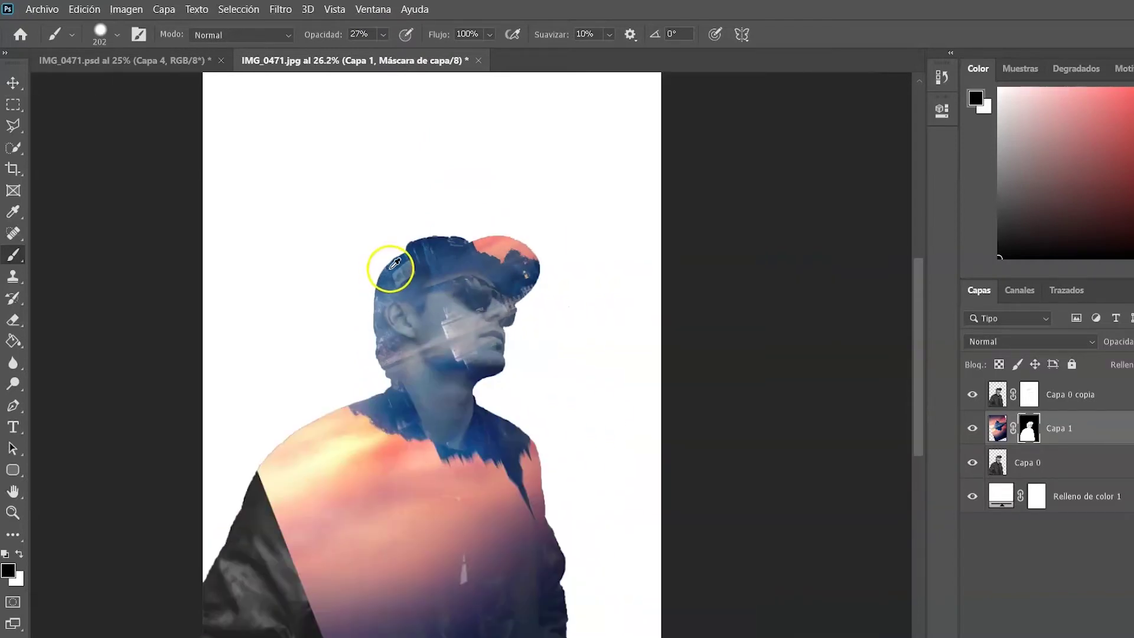
scroll(447, 385, up, 3)
scroll(455, 369, up, 1)
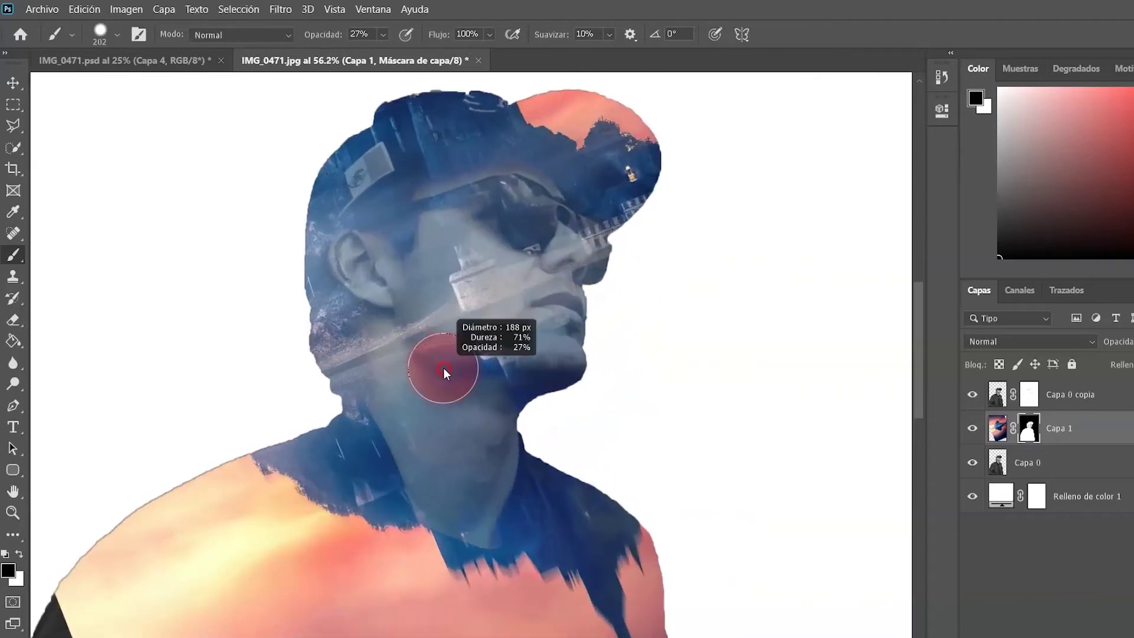
mouse_move(564, 370)
mouse_down()
mouse_move(440, 397)
mouse_move(499, 458)
mouse_up()
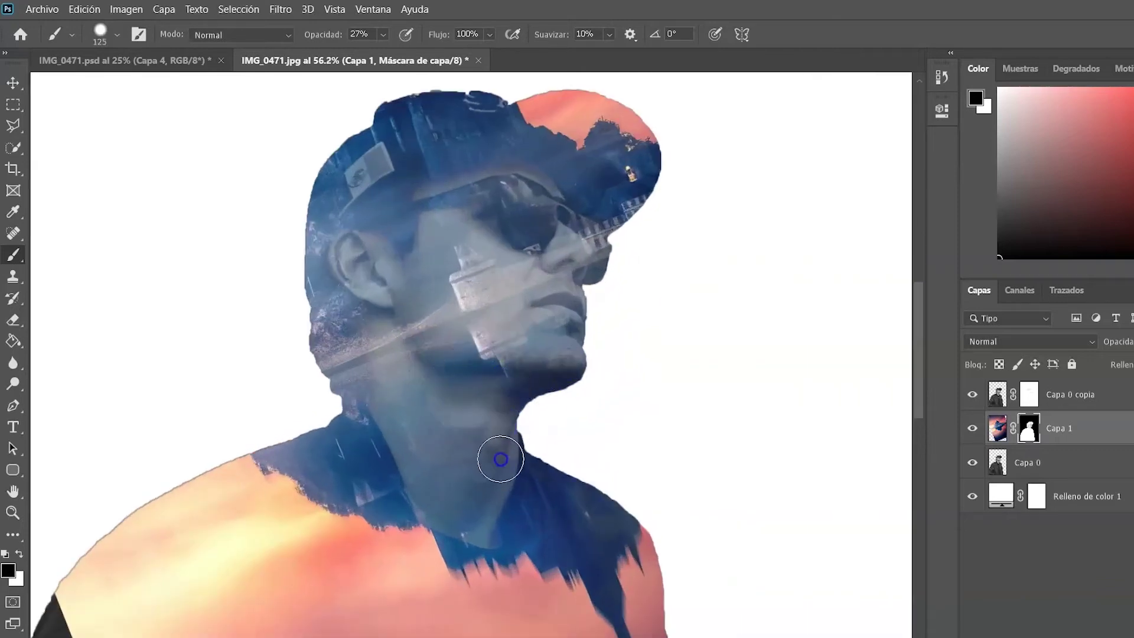
scroll(499, 458, down, 3)
click(1069, 513)
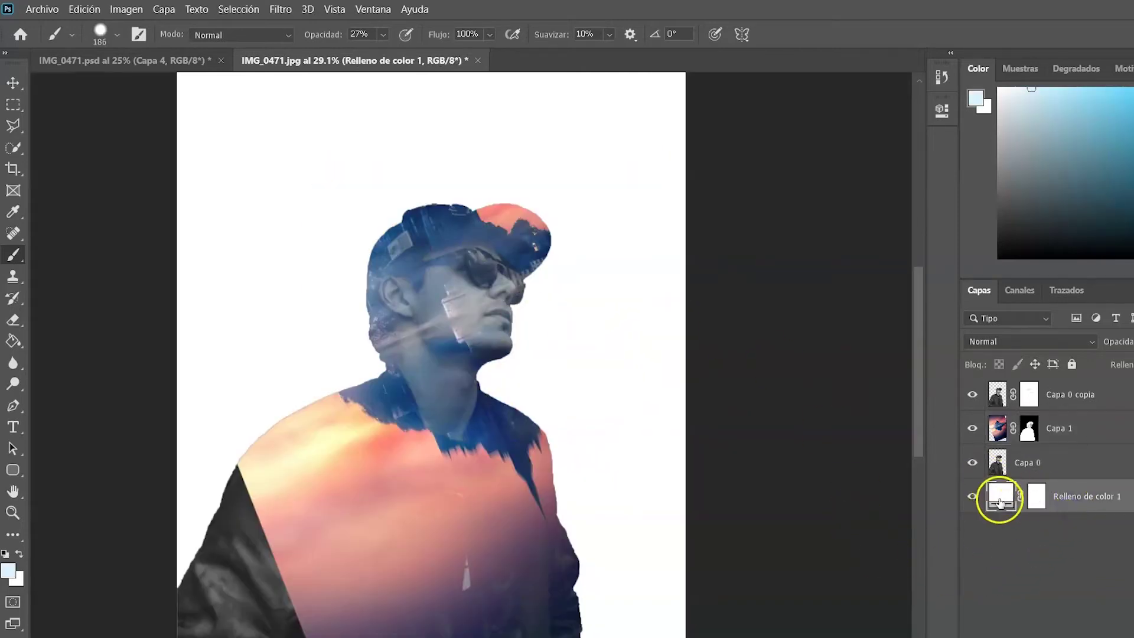
Recolour the Relleno de color 1 fill to salmon pink eb7e7d sampled from the cap
double_click(1000, 496)
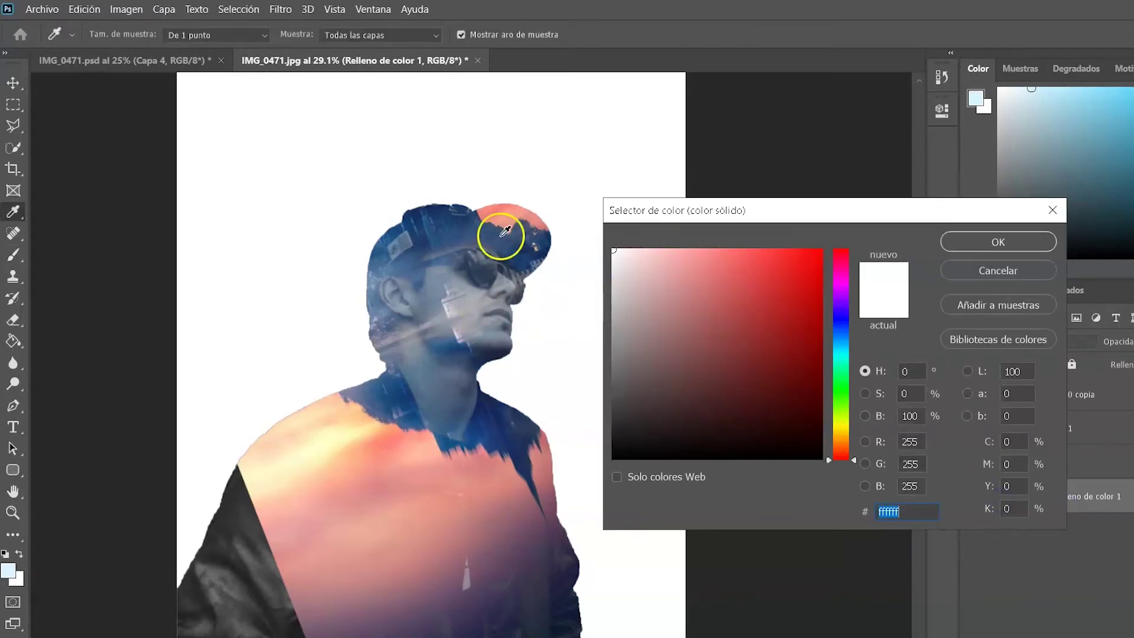
click(494, 213)
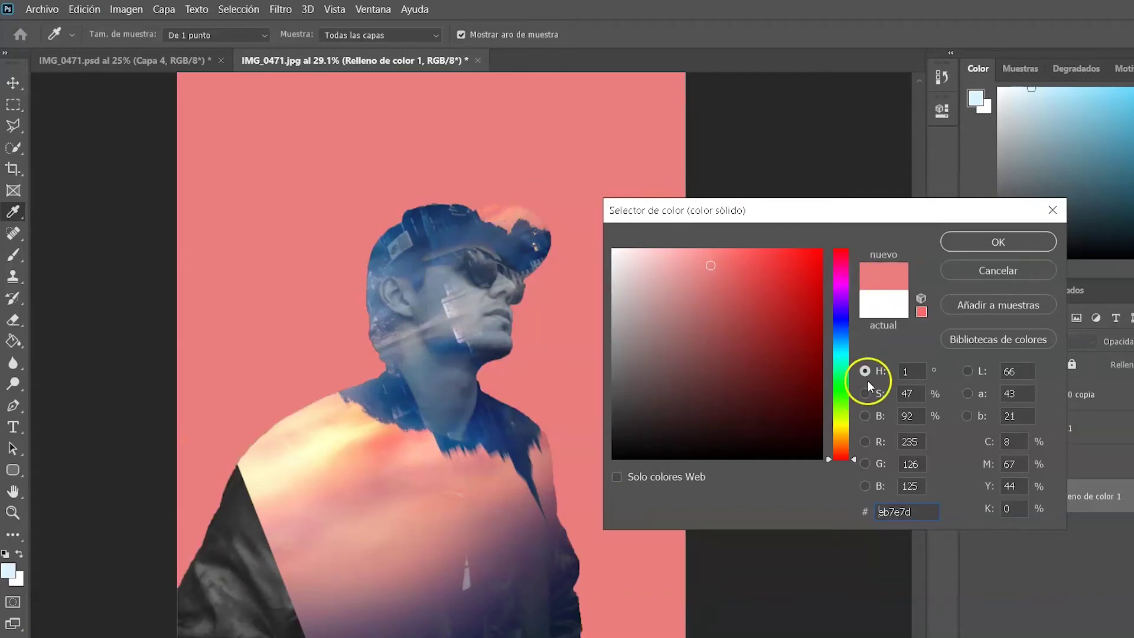
click(964, 247)
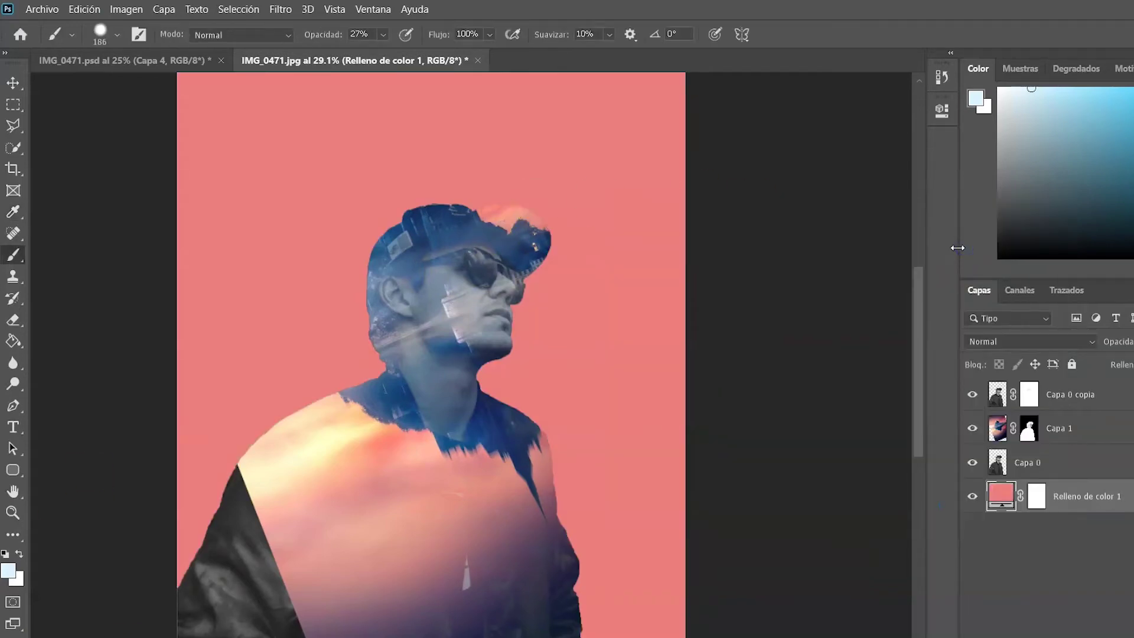
Duplicate the Capa 1 landscape, delete the copy's mask, and set it to Aclarar blending
click(1066, 433)
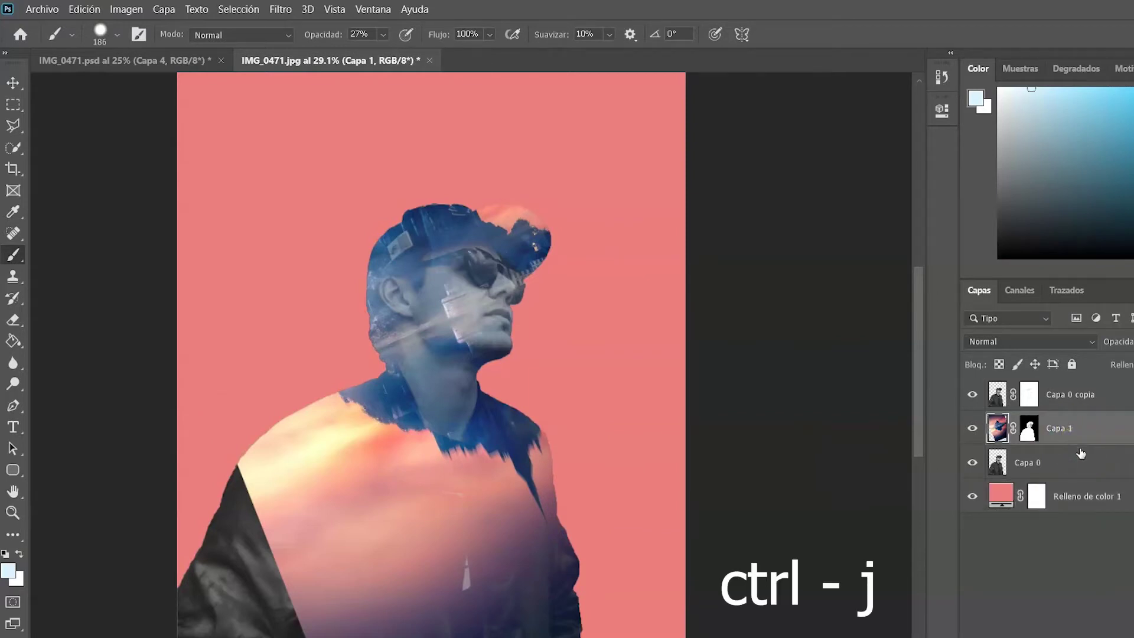
key(ctrl+j)
click(1030, 429)
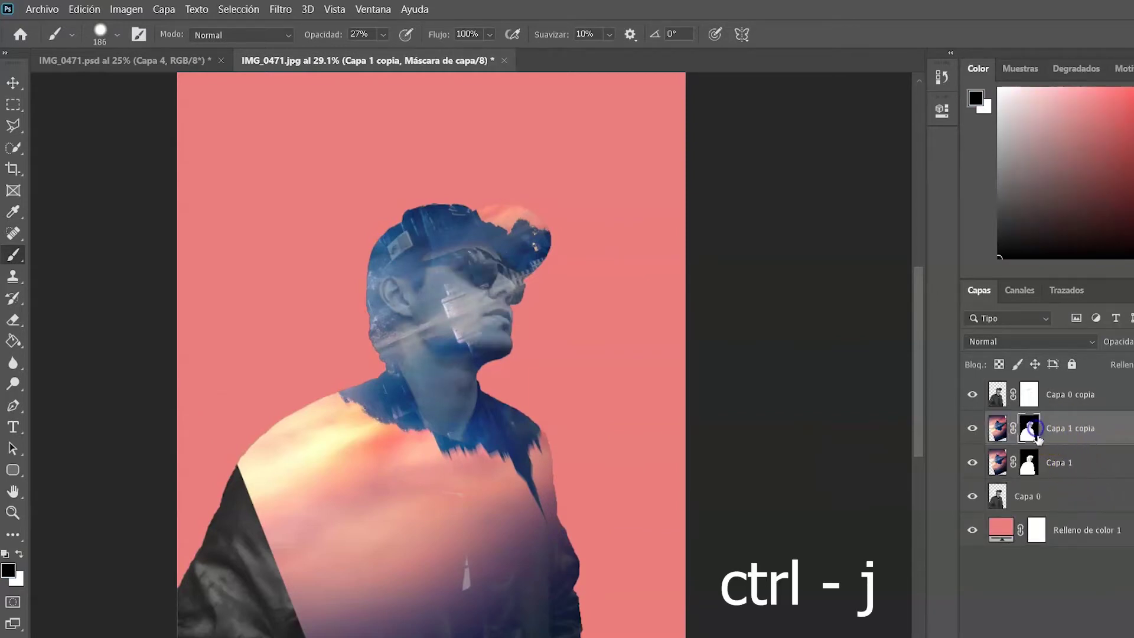
mouse_move(1029, 428)
mouse_down()
mouse_move(1050, 530)
mouse_move(1106, 631)
mouse_up()
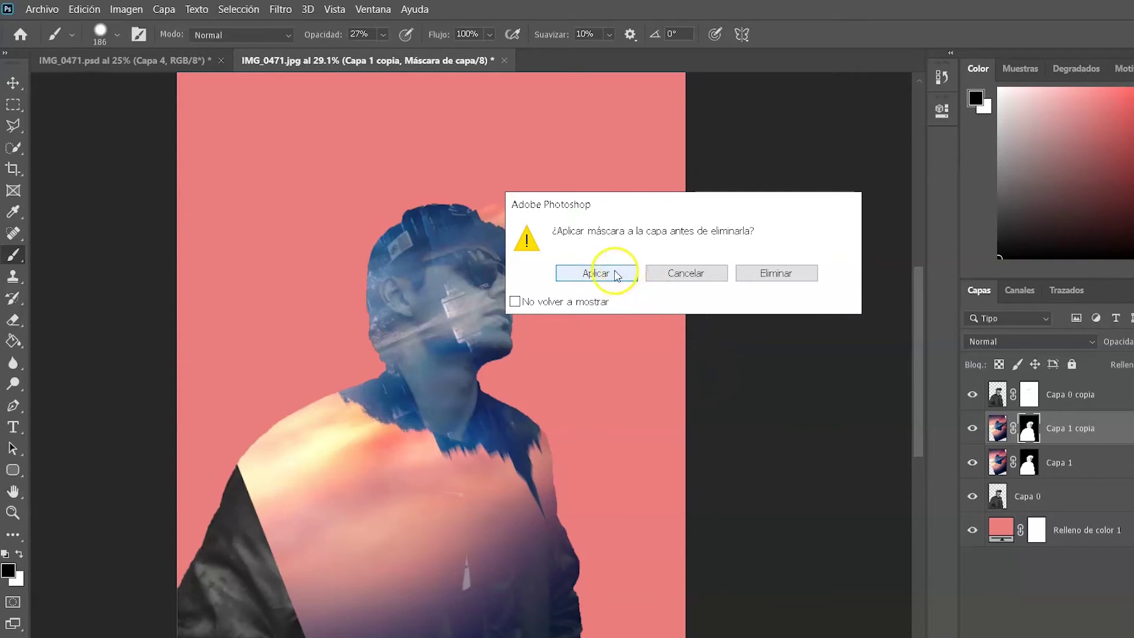
click(780, 273)
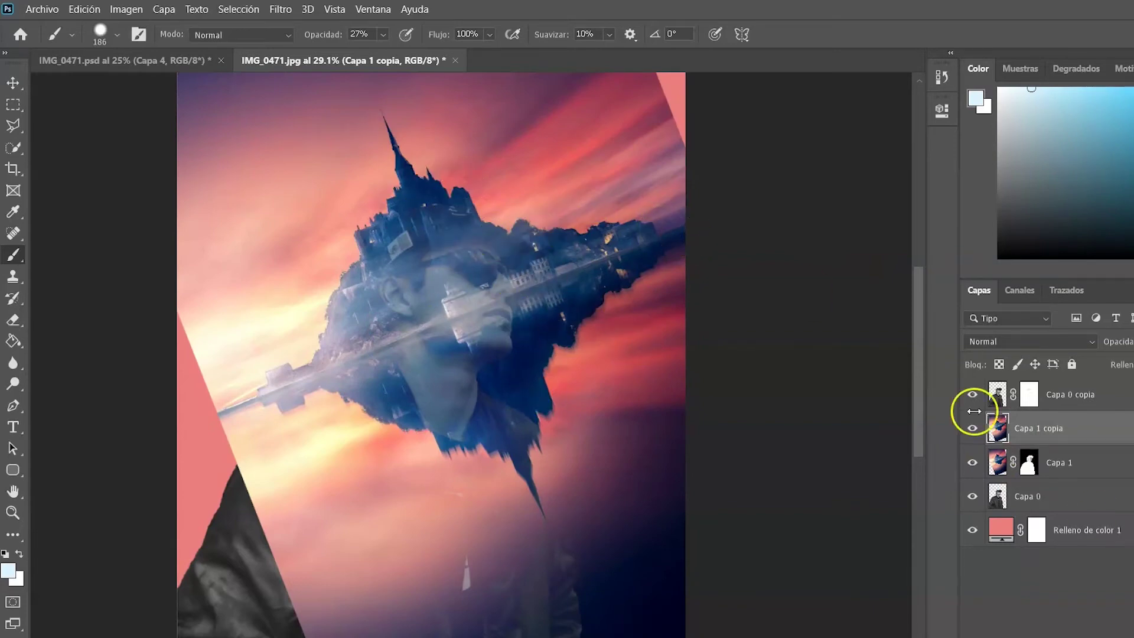
click(1058, 347)
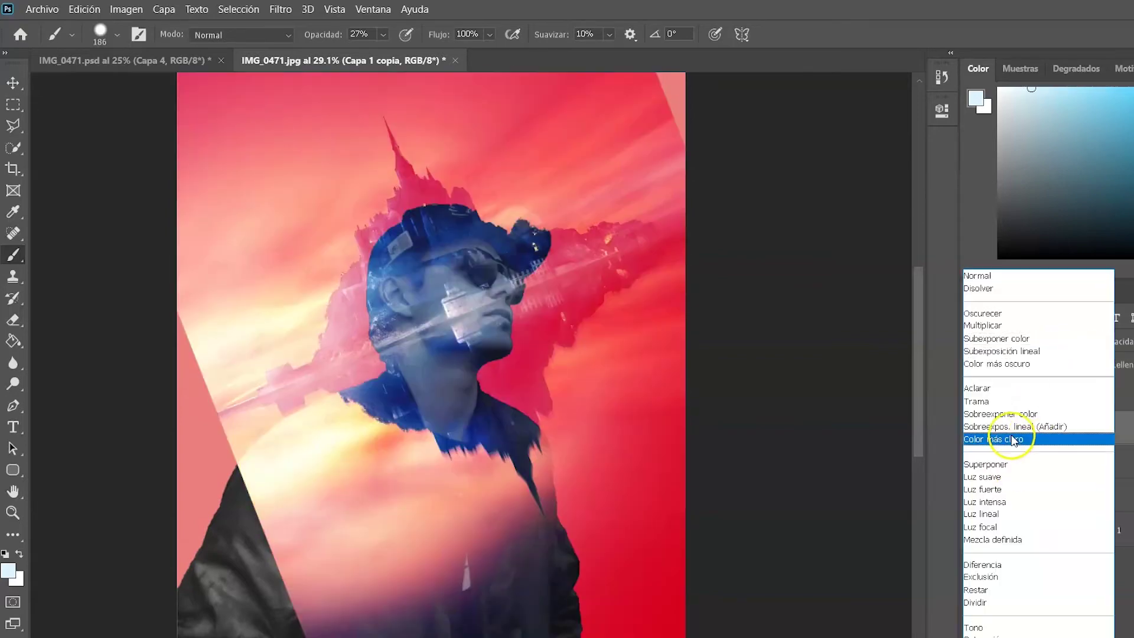
click(998, 391)
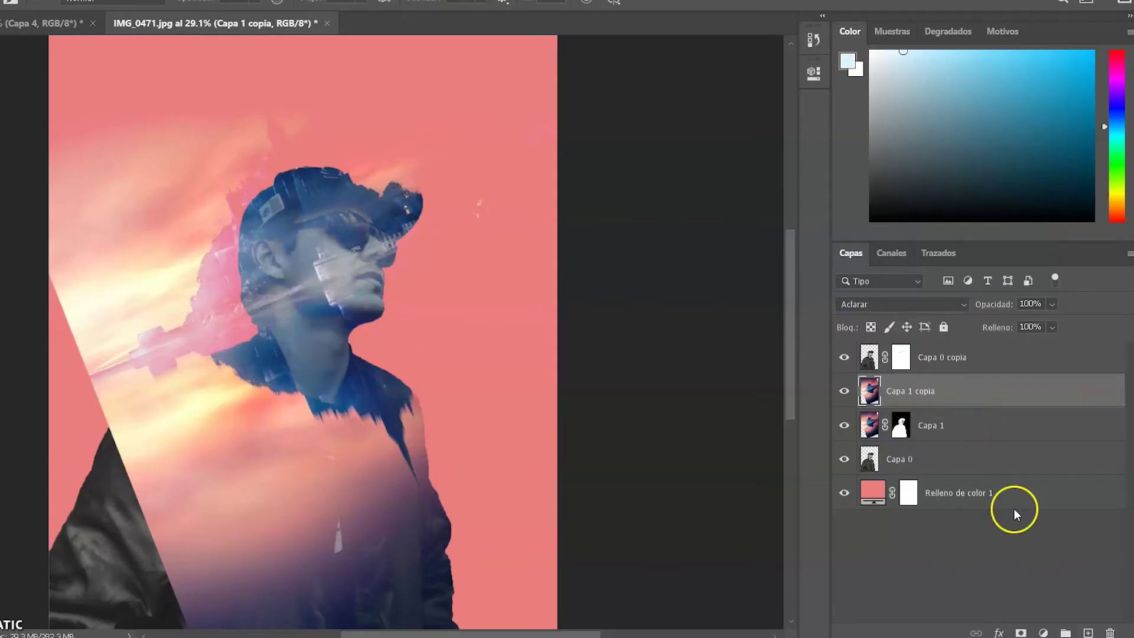
Give the landscape copy a black mask and paint white at full opacity to reveal the spire
alt+click(1020, 631)
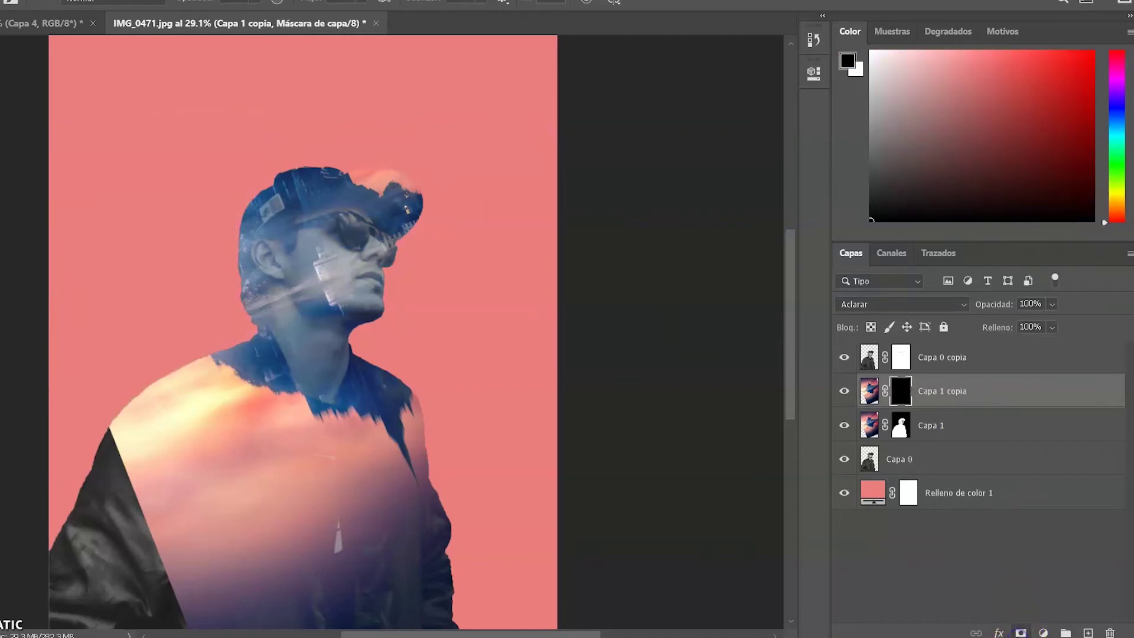
click(1034, 431)
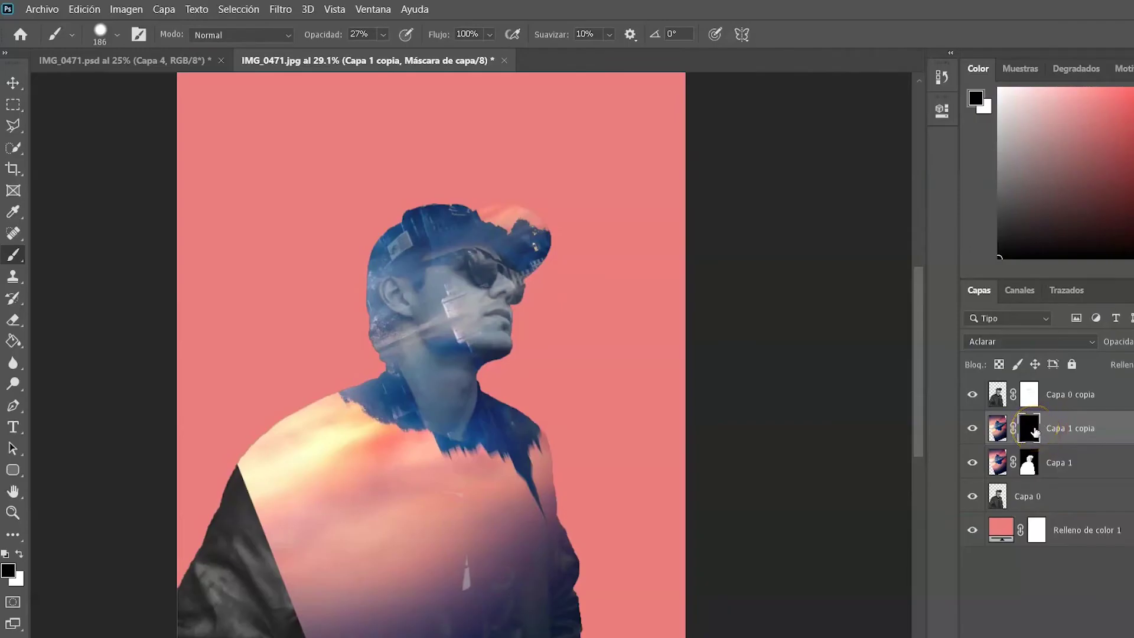
click(1035, 431)
click(15, 255)
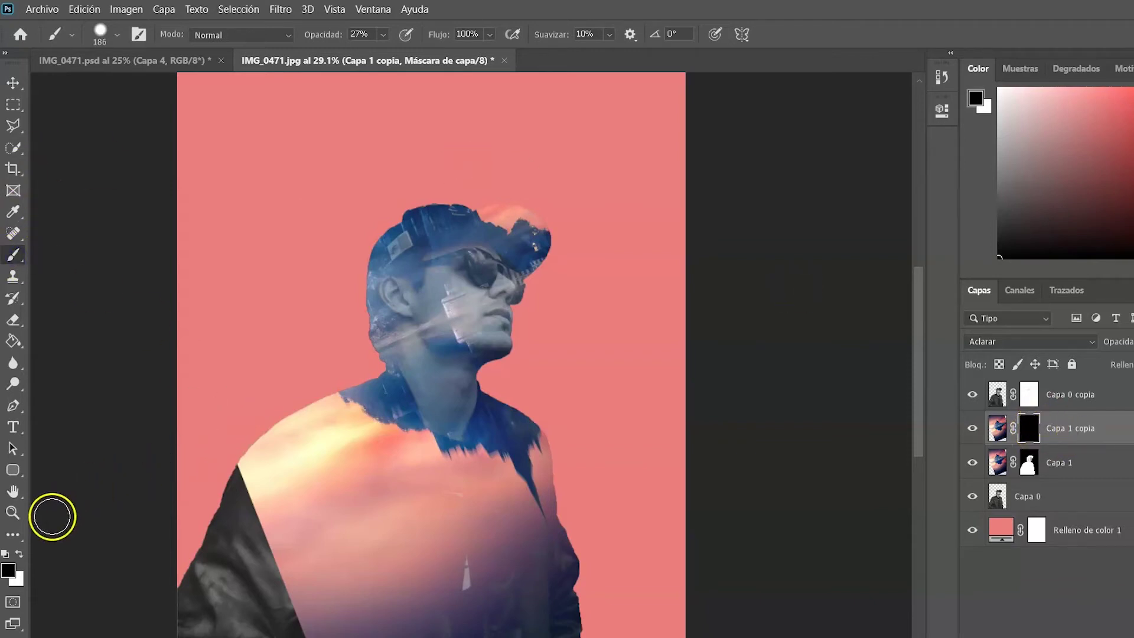
click(19, 556)
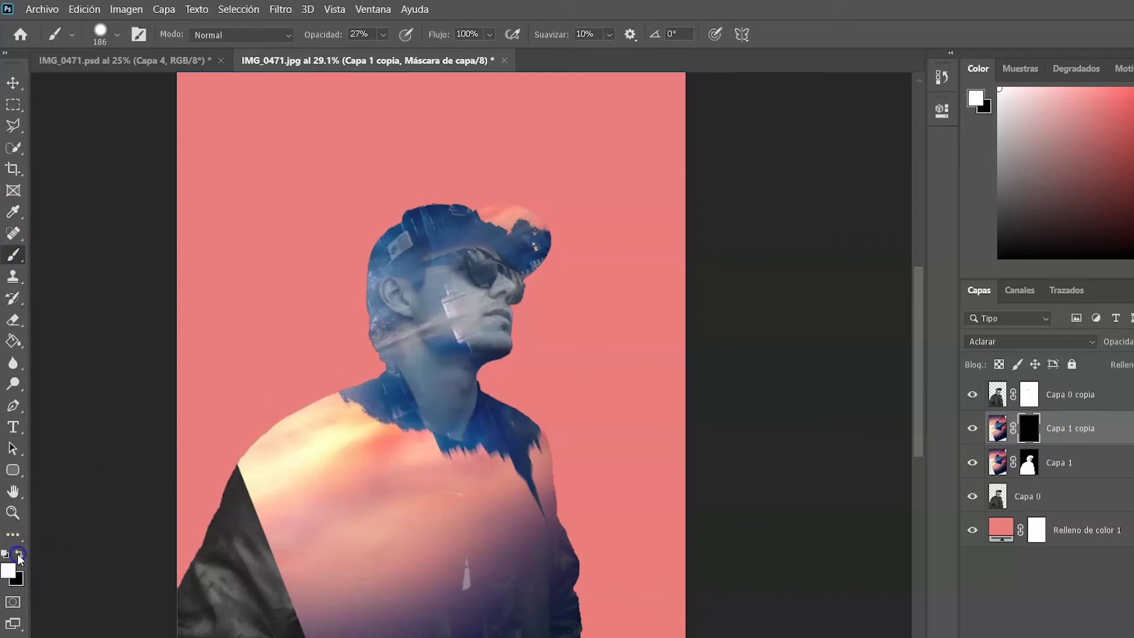
key(0)
mouse_move(350, 292)
mouse_down()
mouse_move(427, 205)
mouse_move(379, 131)
mouse_up()
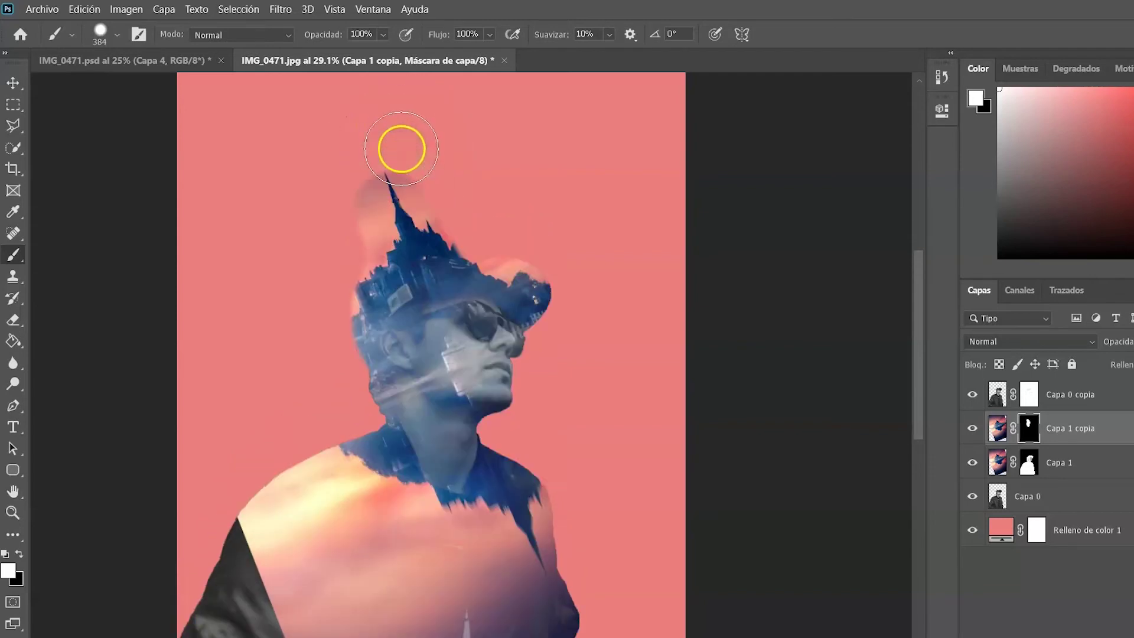
Refine the mask around the spire and neck, then paint black over the haze beside the spire
scroll(387, 176, up, 2)
click(385, 174)
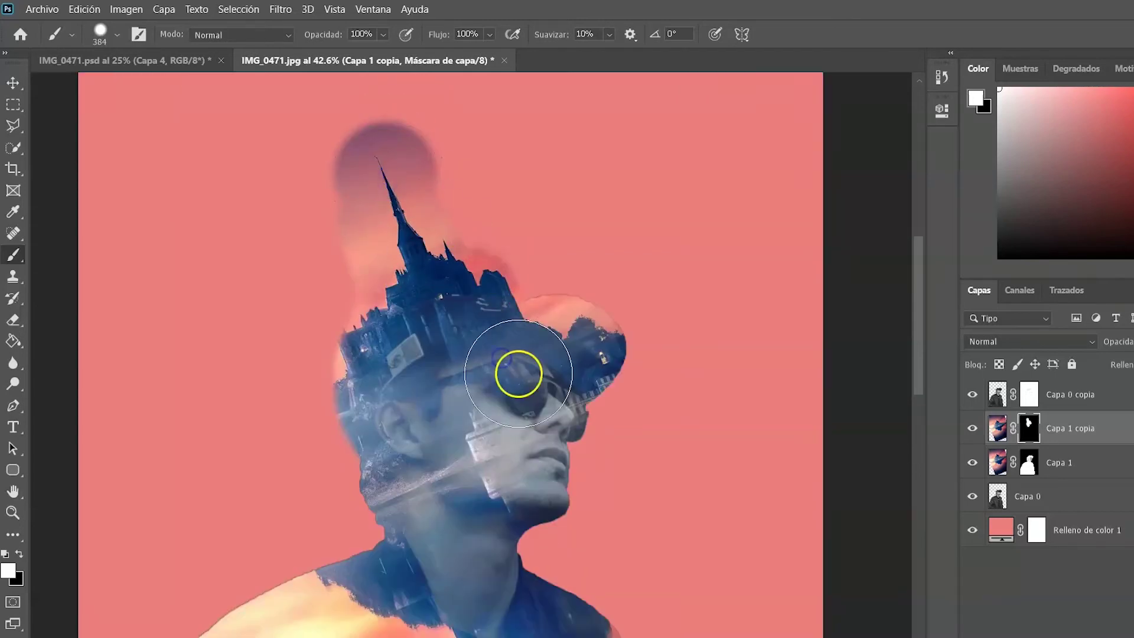
scroll(519, 372, down, 2)
mouse_move(332, 476)
mouse_down()
mouse_move(378, 460)
mouse_move(435, 385)
mouse_move(349, 451)
mouse_move(450, 341)
mouse_move(375, 278)
mouse_move(443, 253)
mouse_move(483, 251)
mouse_move(476, 304)
mouse_move(613, 380)
mouse_move(654, 283)
mouse_move(526, 348)
mouse_move(567, 189)
mouse_move(516, 233)
mouse_move(488, 210)
mouse_up()
scroll(440, 214, up, 3)
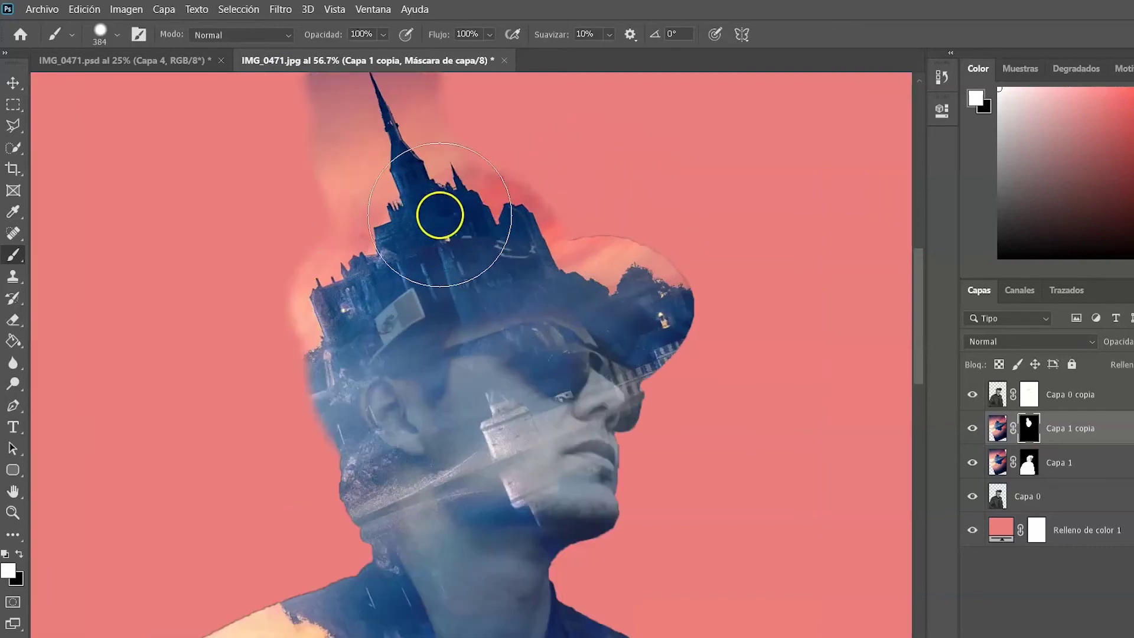
click(19, 554)
mouse_move(283, 175)
mouse_down()
mouse_move(357, 208)
mouse_move(383, 200)
mouse_up()
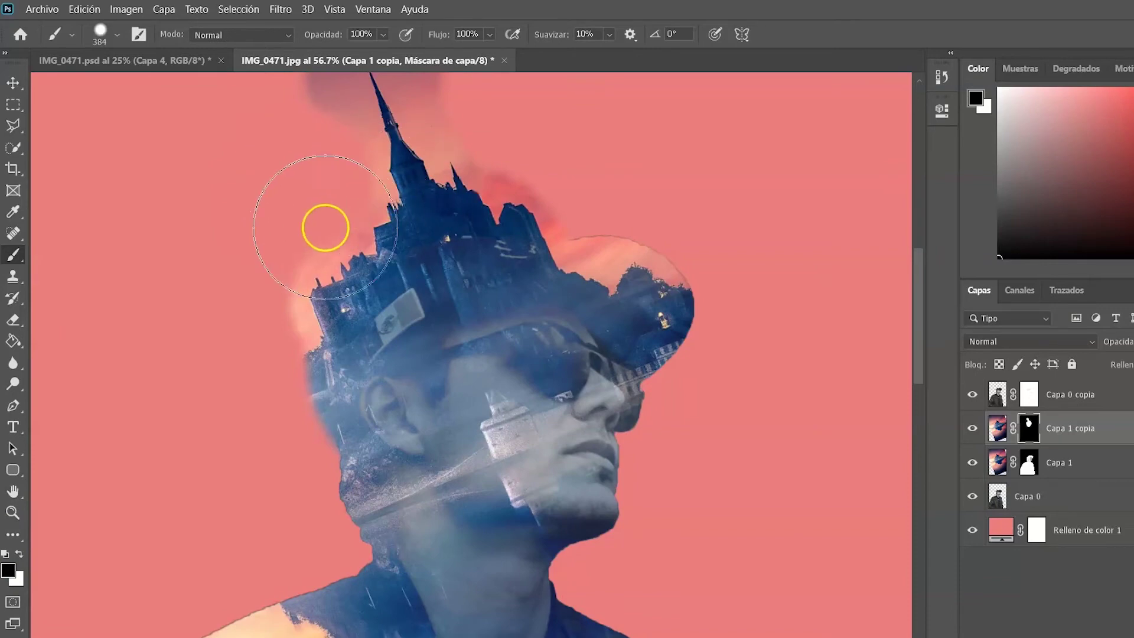
Zoom in and paint black with a smaller brush to clean the castle outline
scroll(326, 242, up, 2)
scroll(313, 284, up, 3)
scroll(236, 305, up, 2)
drag(183, 307, 289, 293)
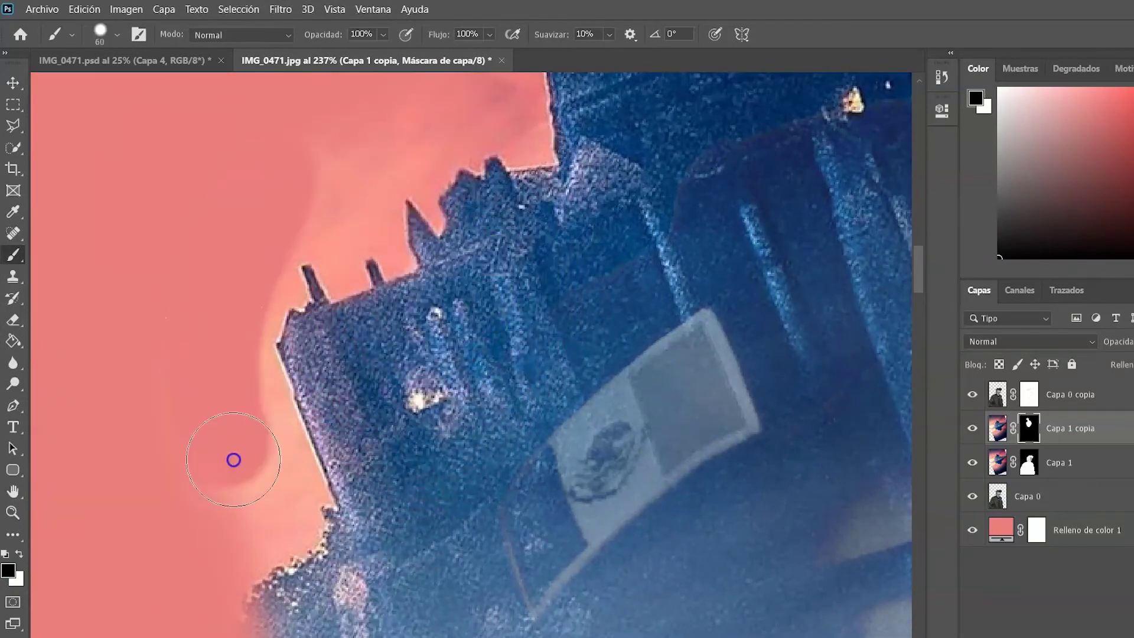
scroll(632, 228, down, 4)
scroll(235, 190, up, 4)
scroll(400, 183, up, 2)
drag(378, 325, 446, 367)
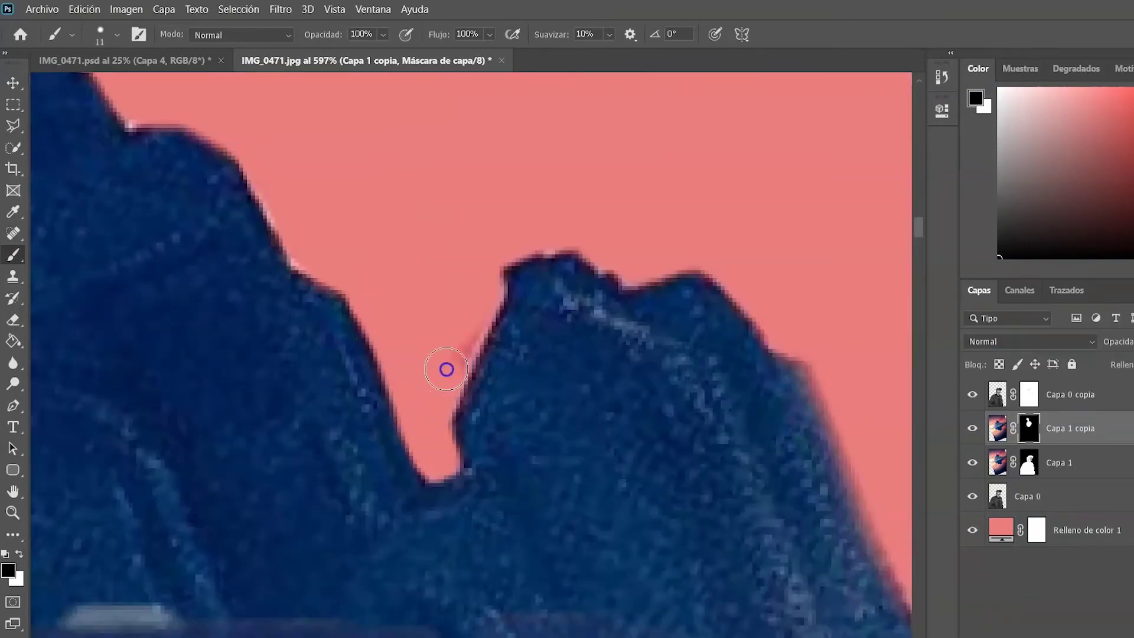
key(bracketright)
key(bracketright)
scroll(460, 331, down, 3)
mouse_move(480, 296)
mouse_down()
mouse_move(392, 455)
mouse_move(357, 376)
mouse_up()
With a very fine brush, paint out the light halo around the spire and its left edge
scroll(358, 376, down, 3)
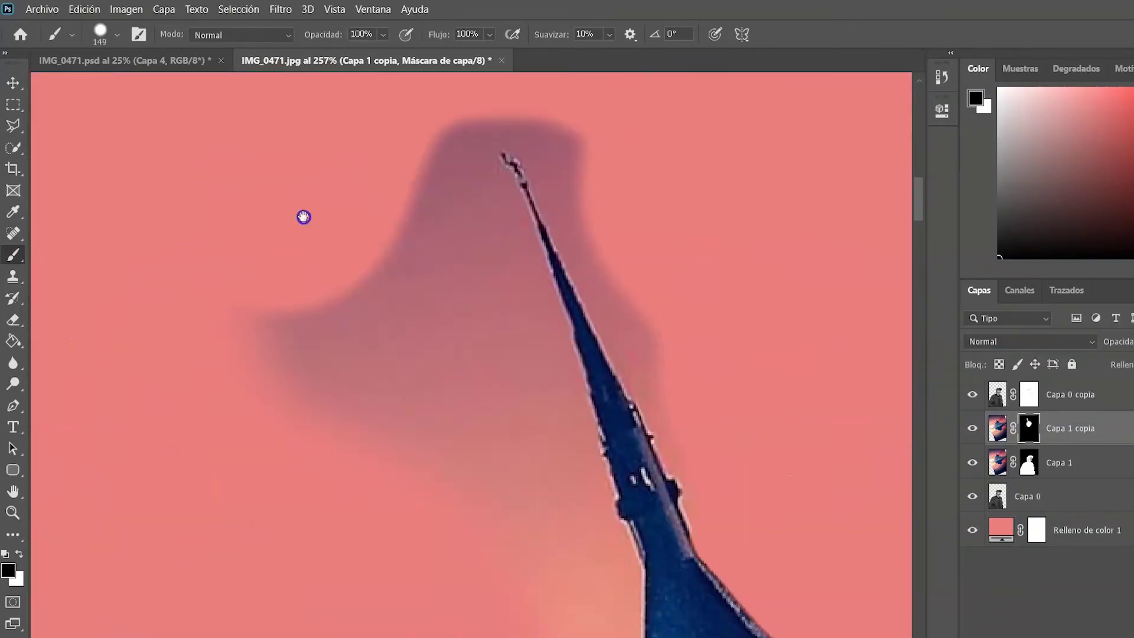
scroll(304, 218, down, 3)
key(bracketleft)
key(bracketleft)
drag(422, 167, 620, 464)
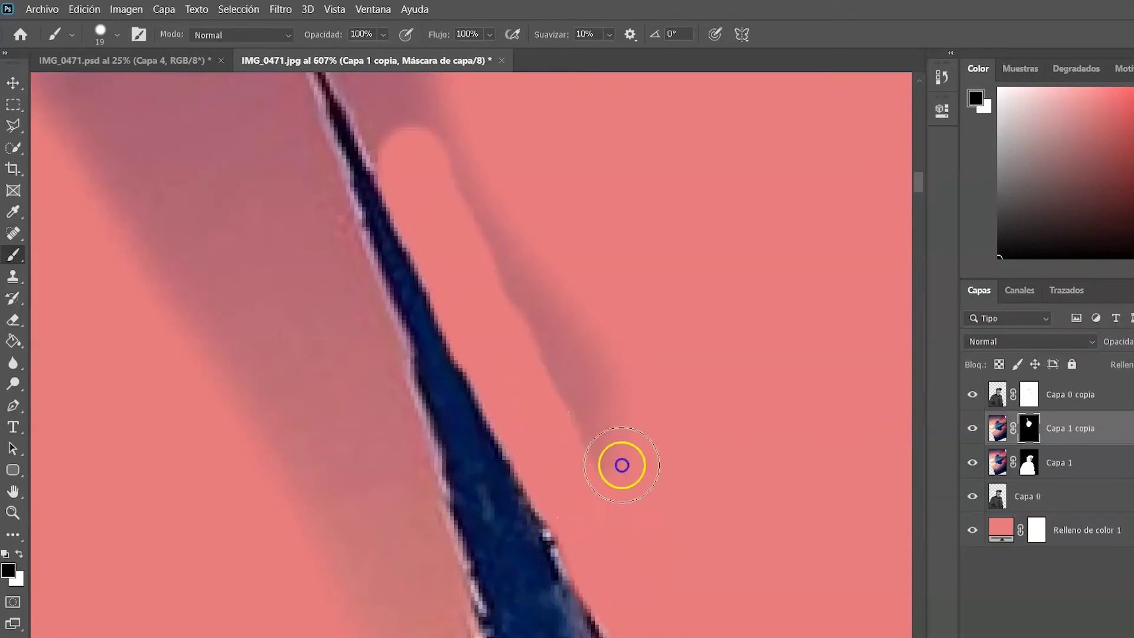
scroll(509, 446, up, 2)
scroll(296, 152, down, 3)
scroll(329, 354, down, 3)
key(bracketleft)
key(bracketleft)
mouse_move(357, 299)
mouse_down()
mouse_move(347, 311)
mouse_move(362, 337)
mouse_move(354, 408)
mouse_up()
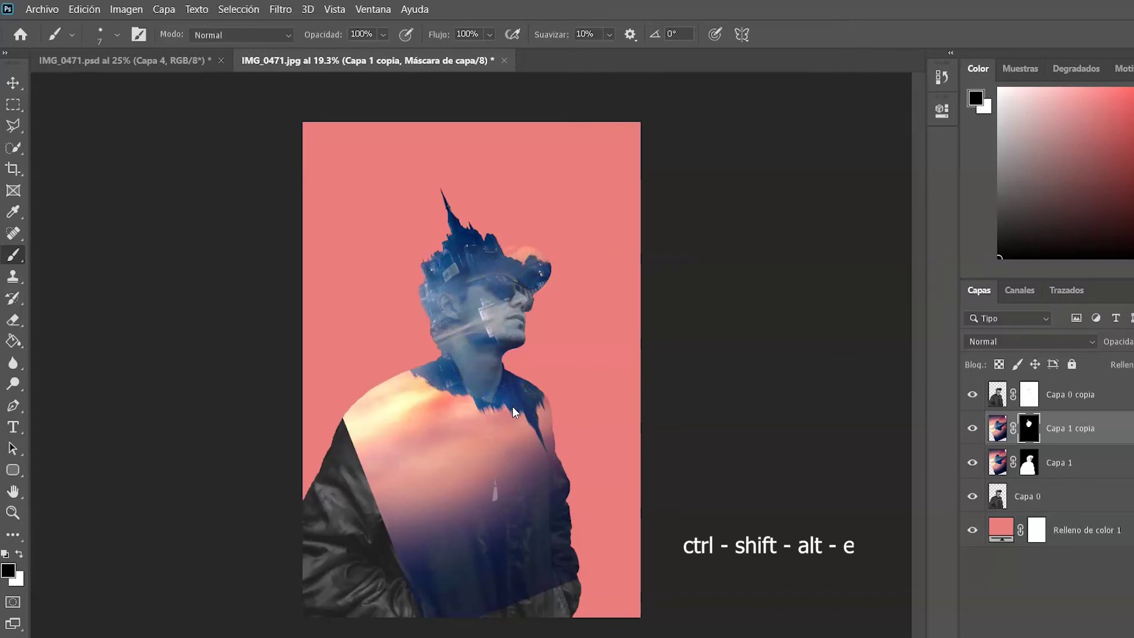
Stamp the visible composite into a new layer and hide the layers beneath it
key(ctrl+shift+alt+e)
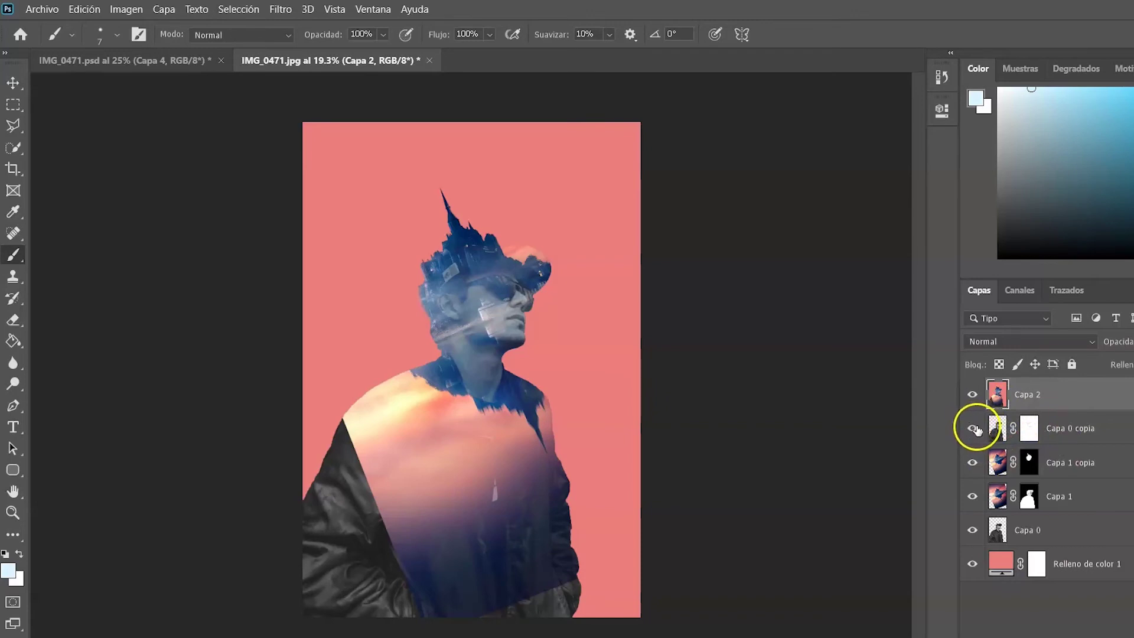
click(13, 319)
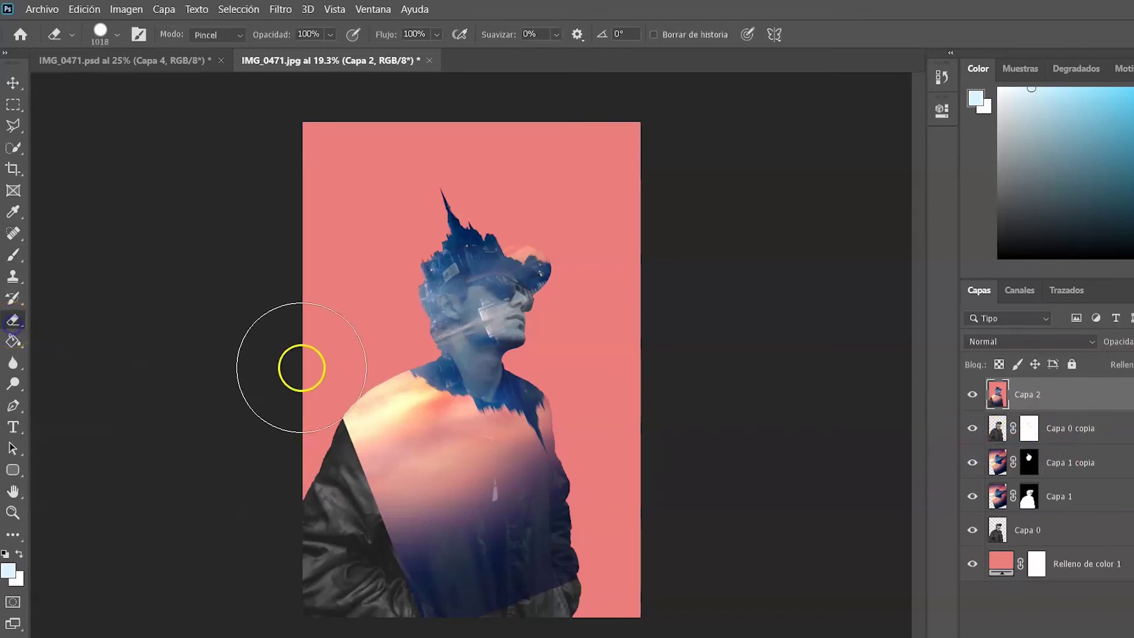
drag(402, 502, 416, 512)
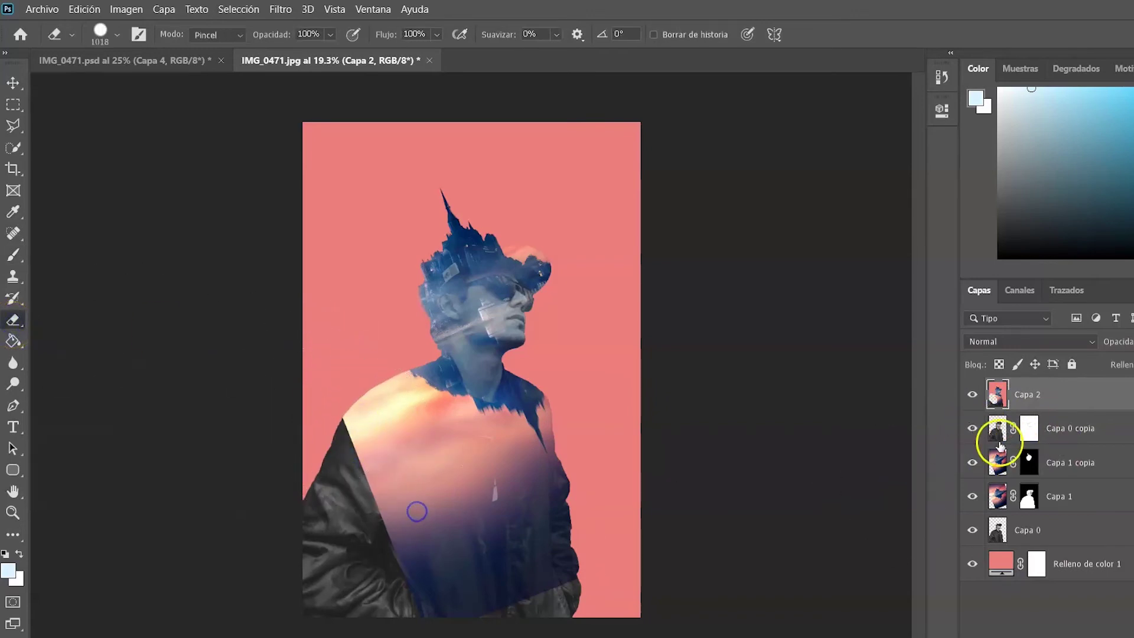
drag(972, 429, 972, 530)
Erase the jacket and lower torso from Capa 2, leaving only the head-and-shoulders bust
scroll(605, 425, up, 5)
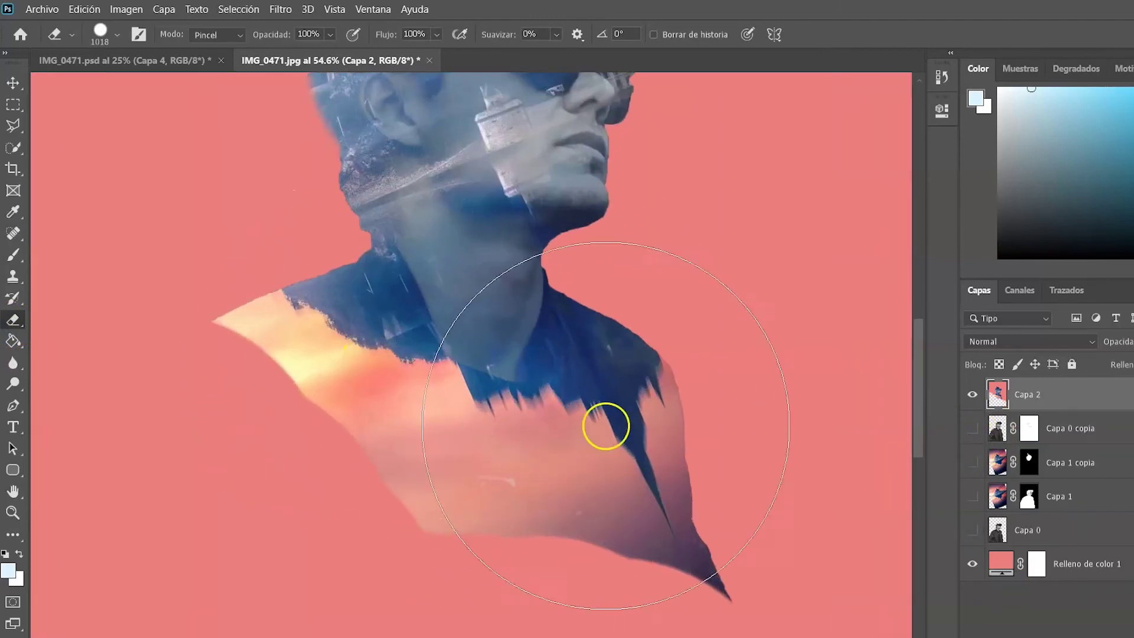
mouse_move(356, 316)
mouse_down()
mouse_move(221, 345)
mouse_move(251, 387)
mouse_move(617, 579)
mouse_move(732, 397)
mouse_move(453, 399)
mouse_move(640, 437)
mouse_up()
key(ctrl+0)
key(v)
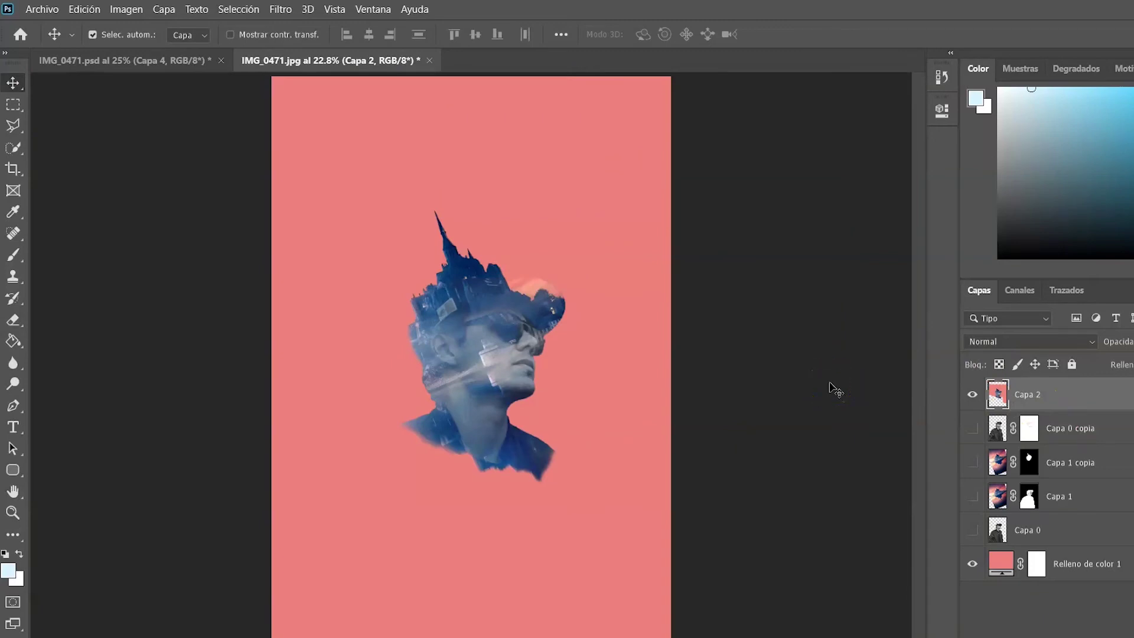
Duplicate the merged portrait layer and desaturate the copy to grey
key(ctrl+j)
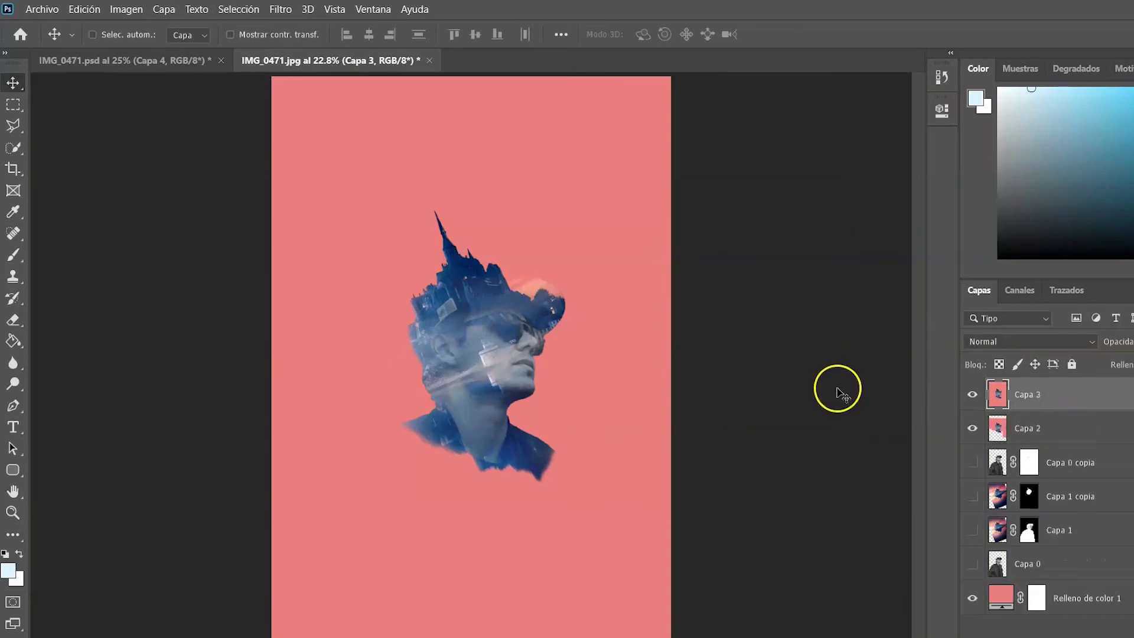
click(137, 10)
click(145, 48)
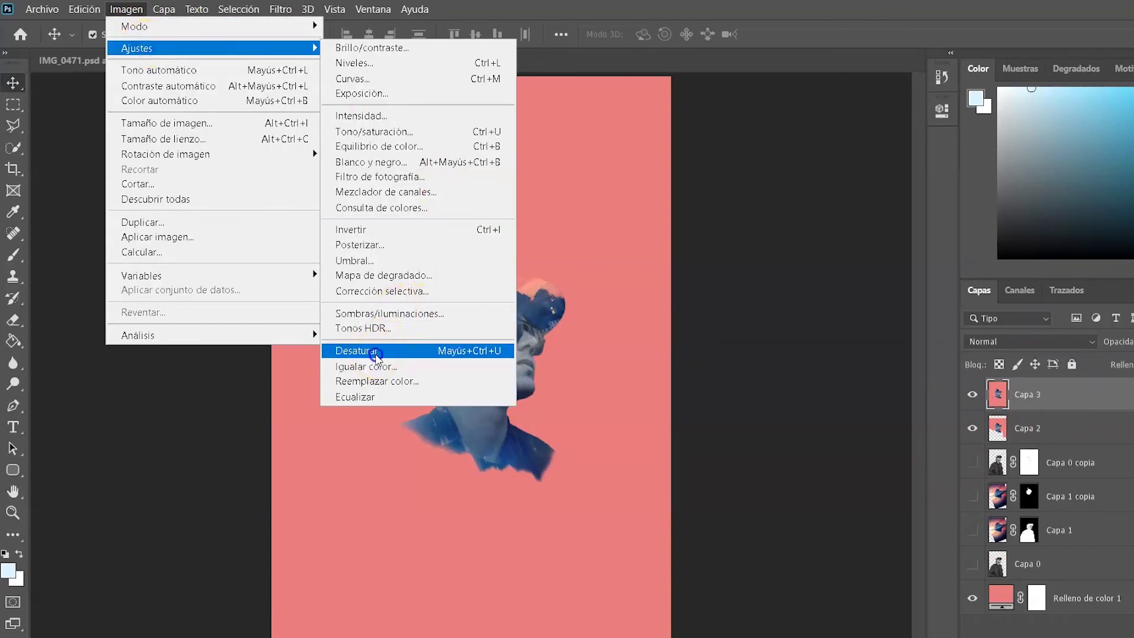
click(372, 351)
Scale the grey portrait up to about 149% so the head fills more of the frame
key(ctrl+t)
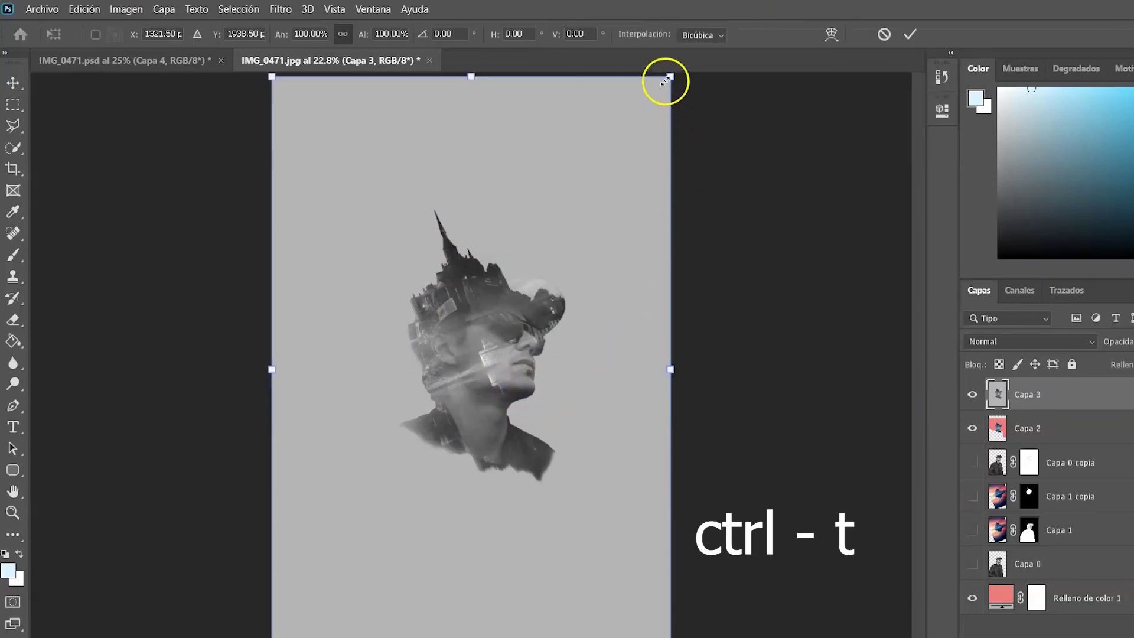
drag(666, 369, 769, 367)
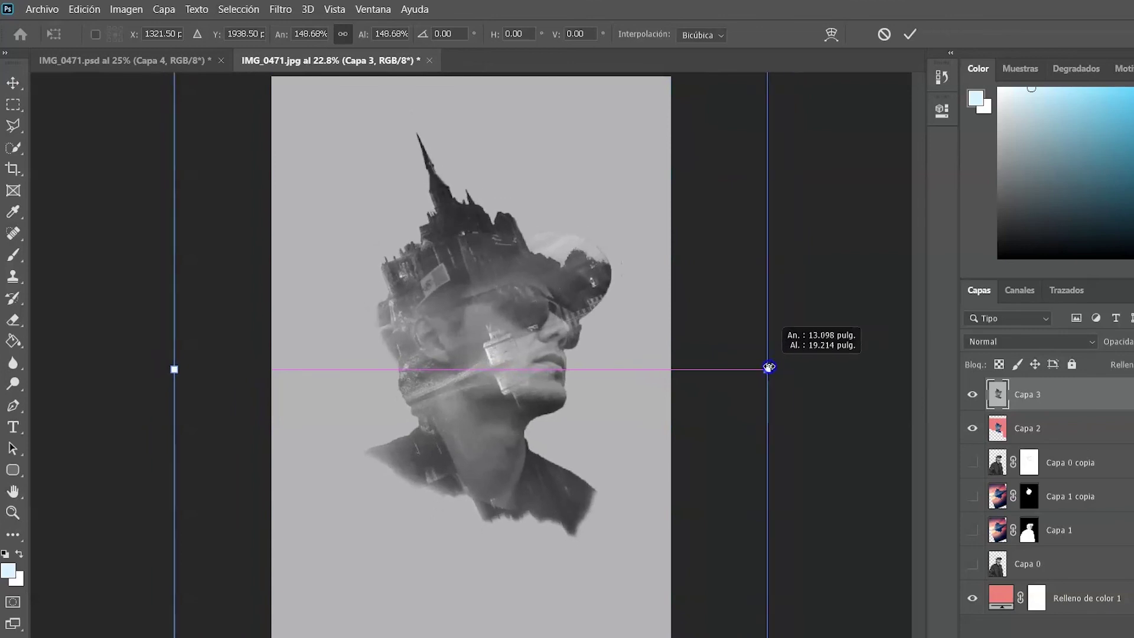
click(1030, 396)
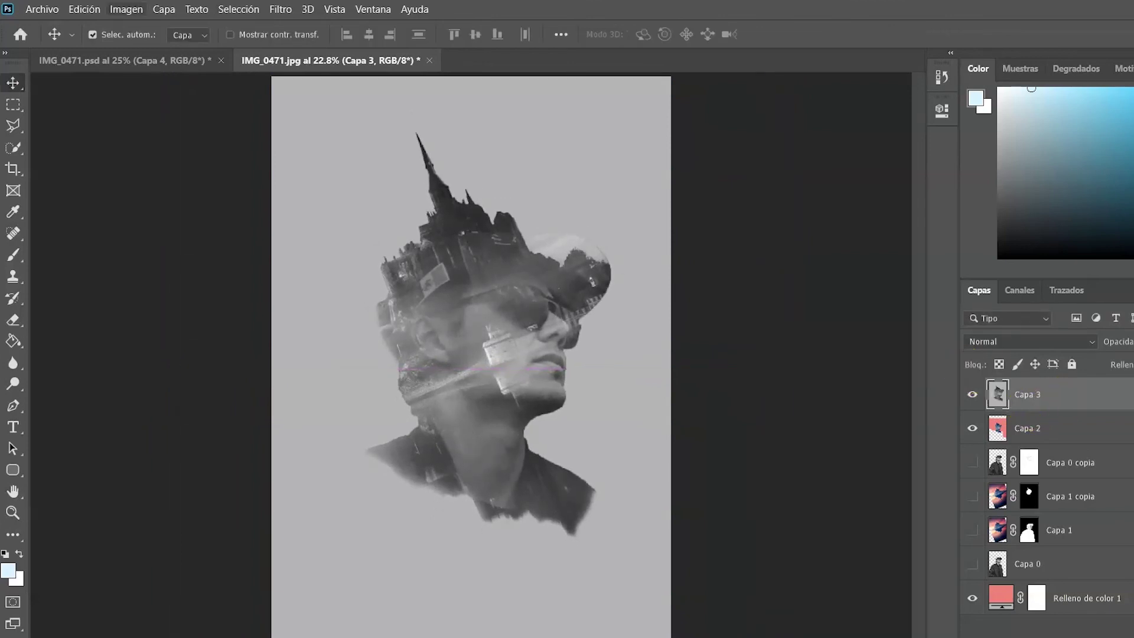
click(280, 9)
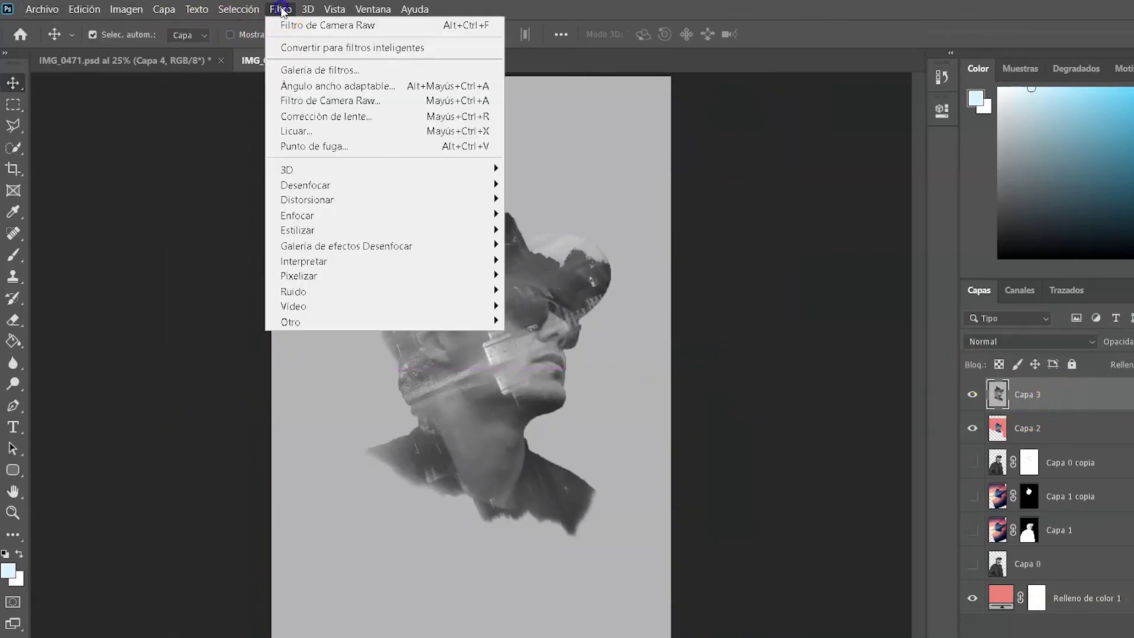
Apply a Camera Raw filter: Blacks -56, Exposure +0.35, lower Shadows, higher Highlights
click(343, 102)
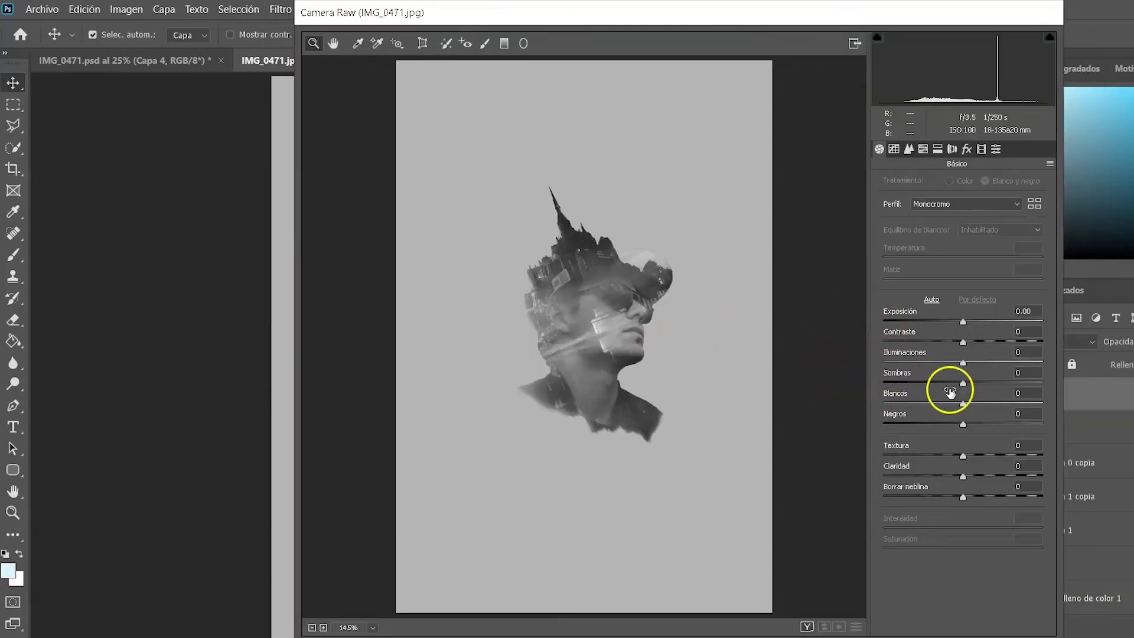
drag(964, 423, 926, 425)
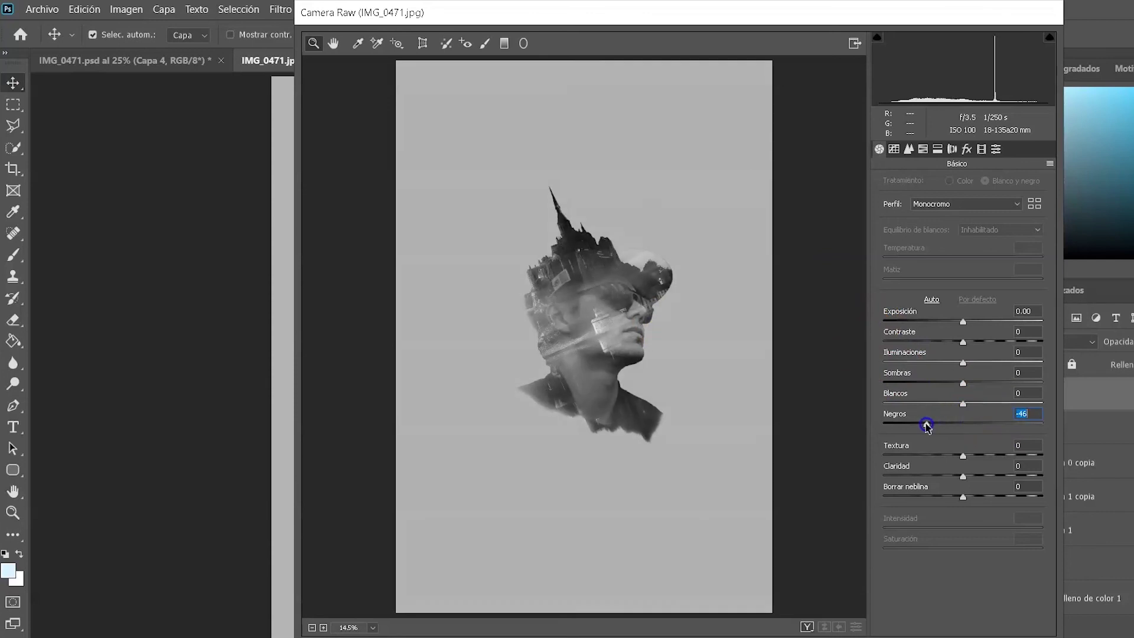
drag(962, 321, 968, 322)
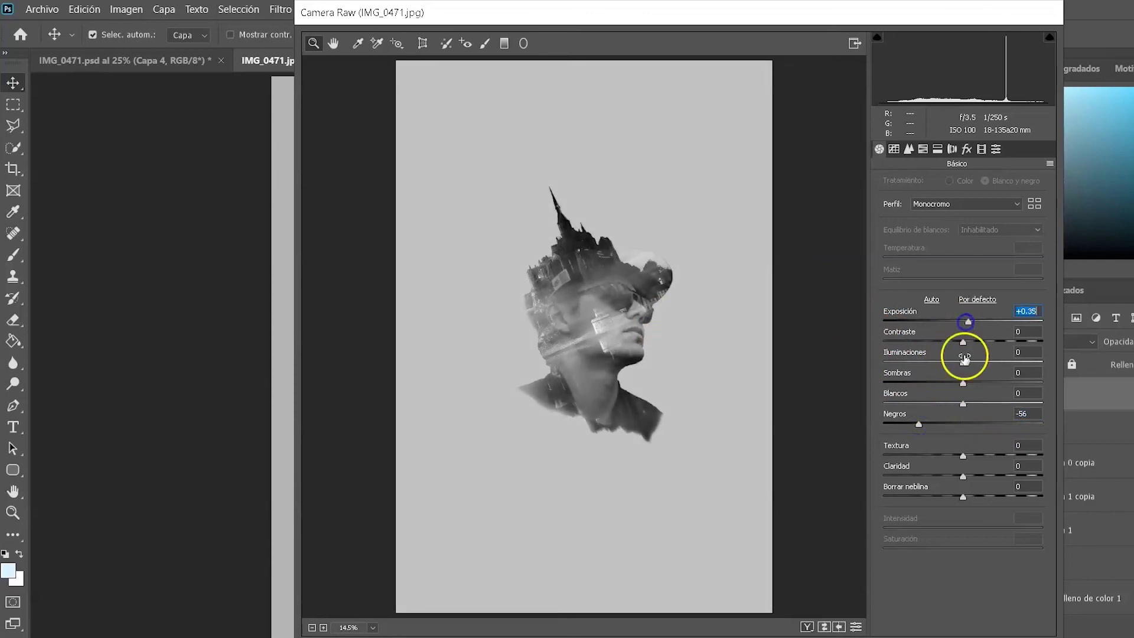
drag(963, 383, 931, 383)
drag(962, 363, 977, 365)
click(1024, 636)
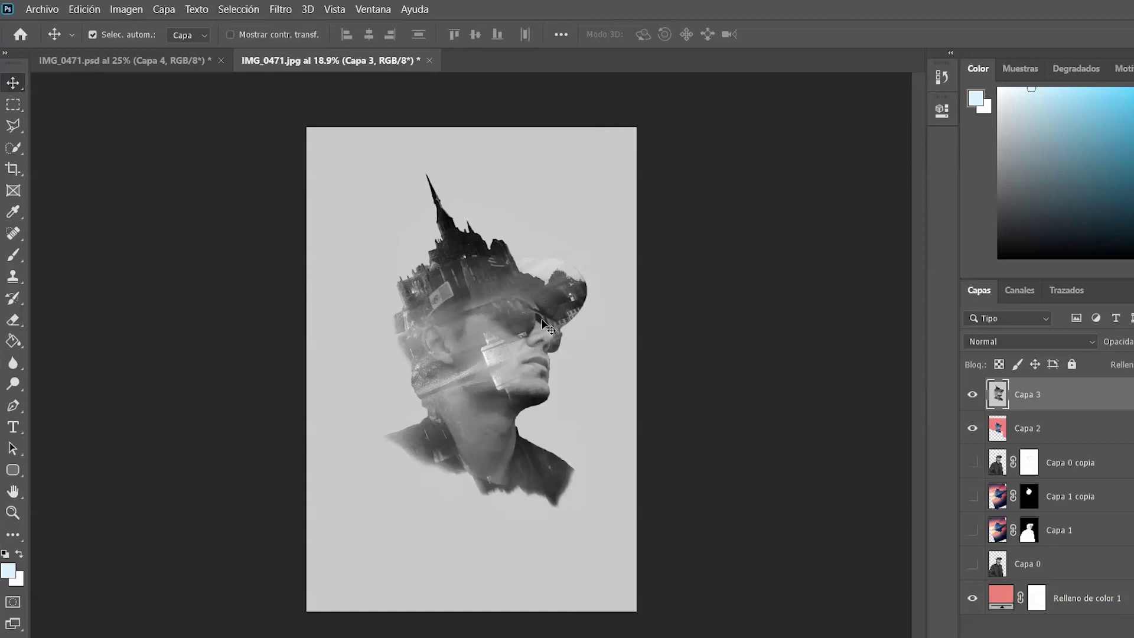
click(537, 372)
click(505, 384)
click(539, 388)
click(564, 391)
click(487, 299)
click(639, 374)
click(648, 391)
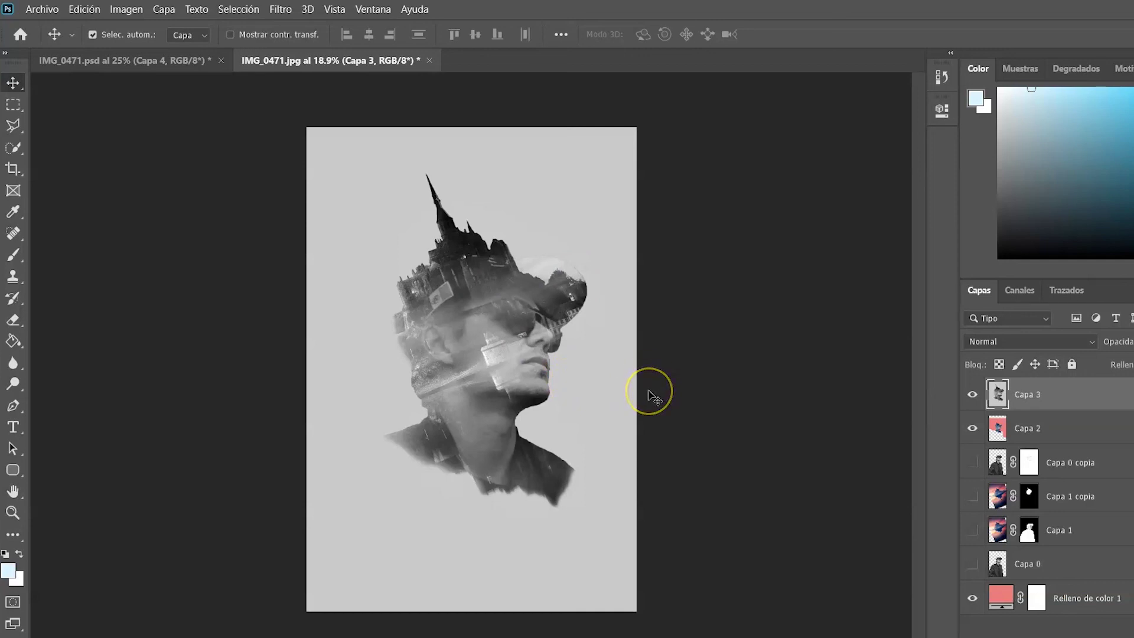